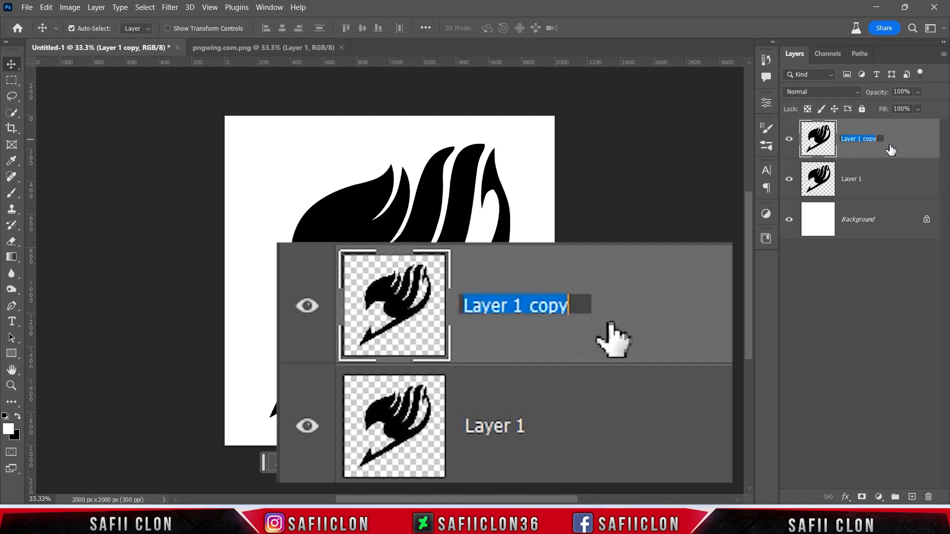
Rename the duplicated logo layer to 2 and the original logo layer to 1, with layer 2 hidden.
text(2)
click(895, 140)
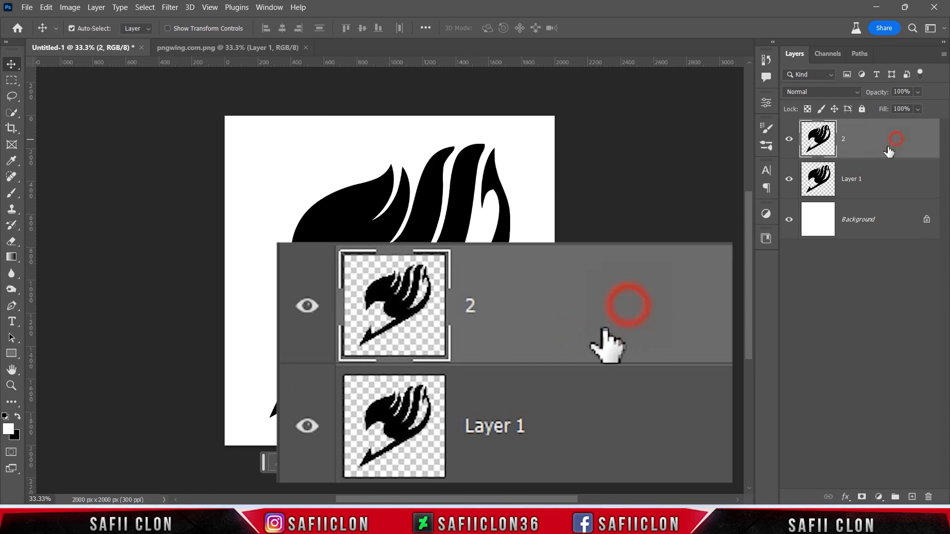
click(851, 180)
double_click(850, 179)
text(1)
click(903, 181)
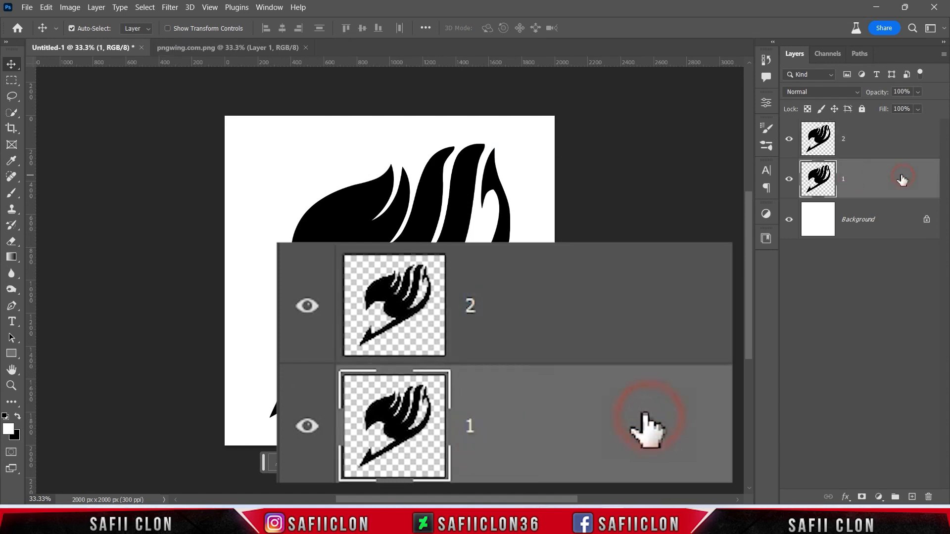
click(790, 140)
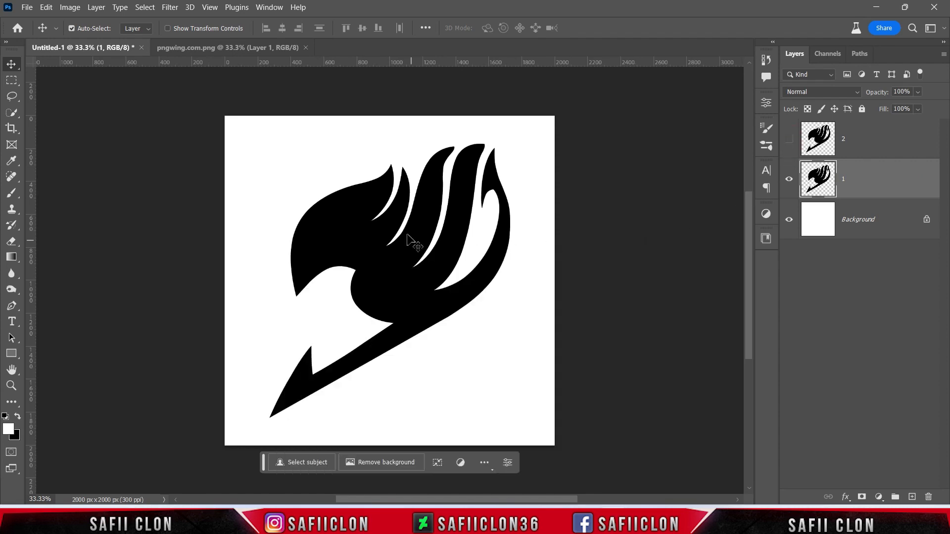
Open the Unsplash wall texture JPG from the Fairi tail Glass folder and place it in Untitled-1 directly beneath logo layer 1.
click(27, 7)
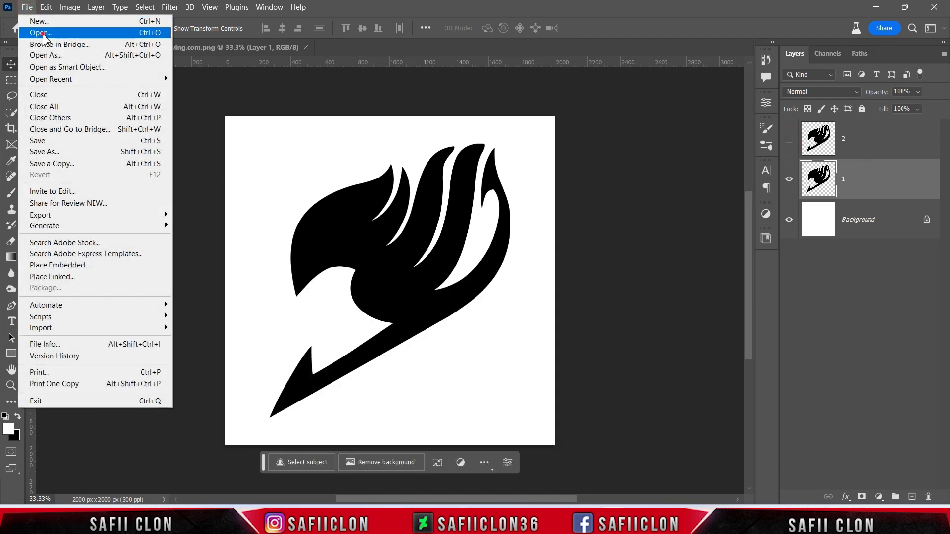
click(37, 33)
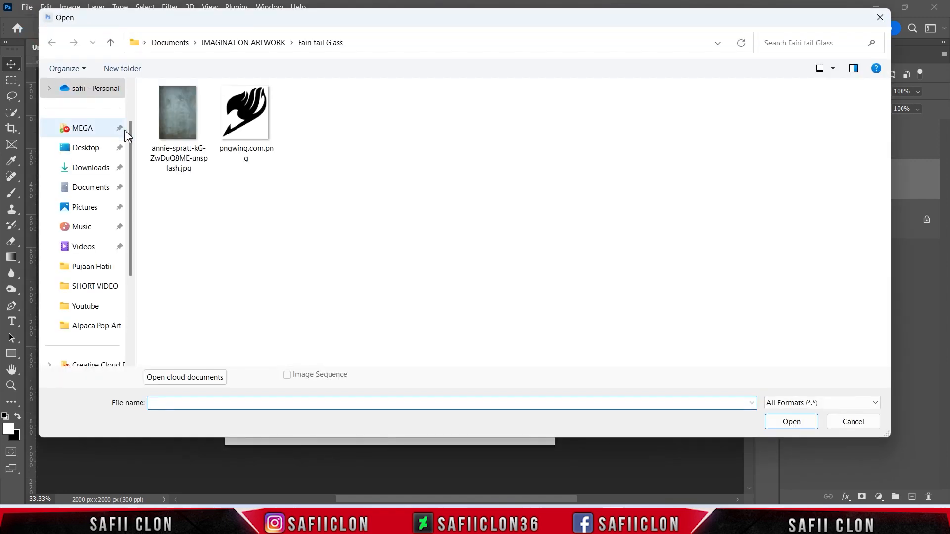
click(183, 144)
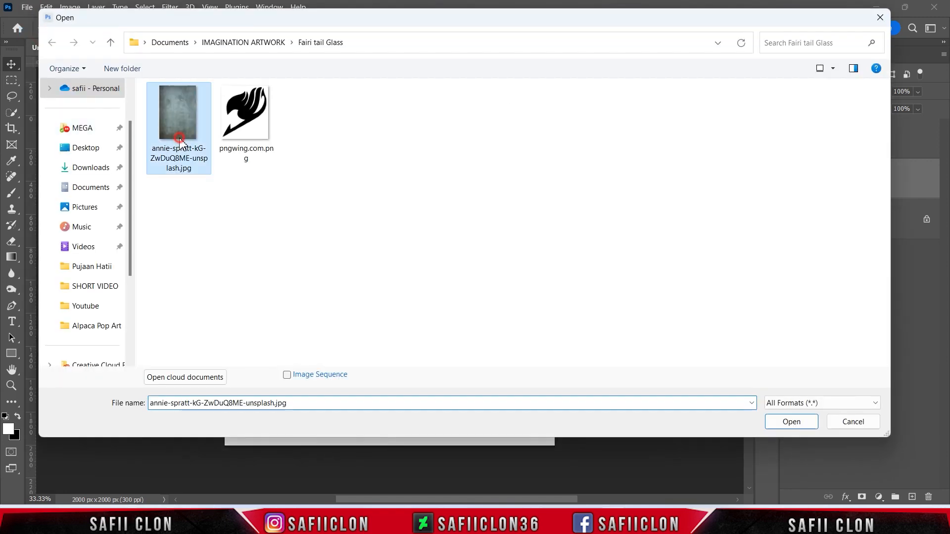
click(790, 422)
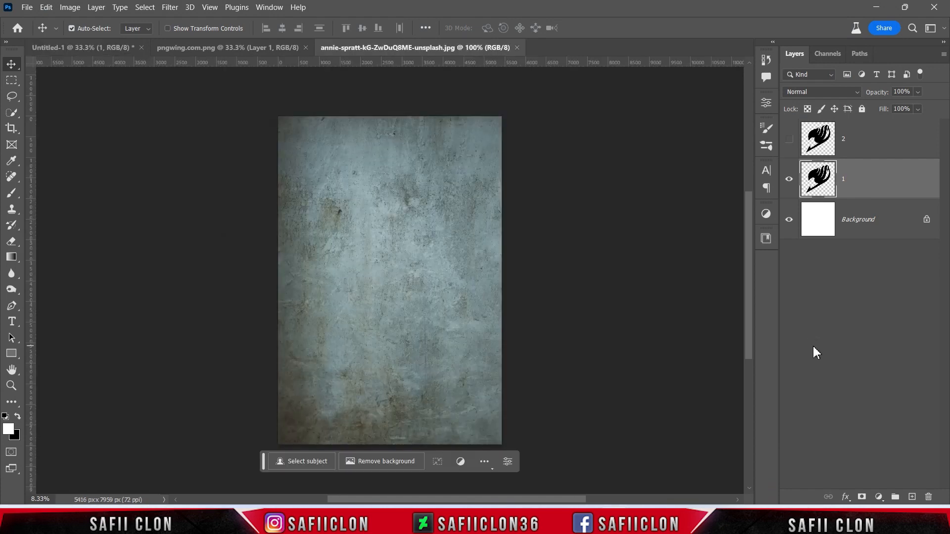
drag(877, 139, 399, 265)
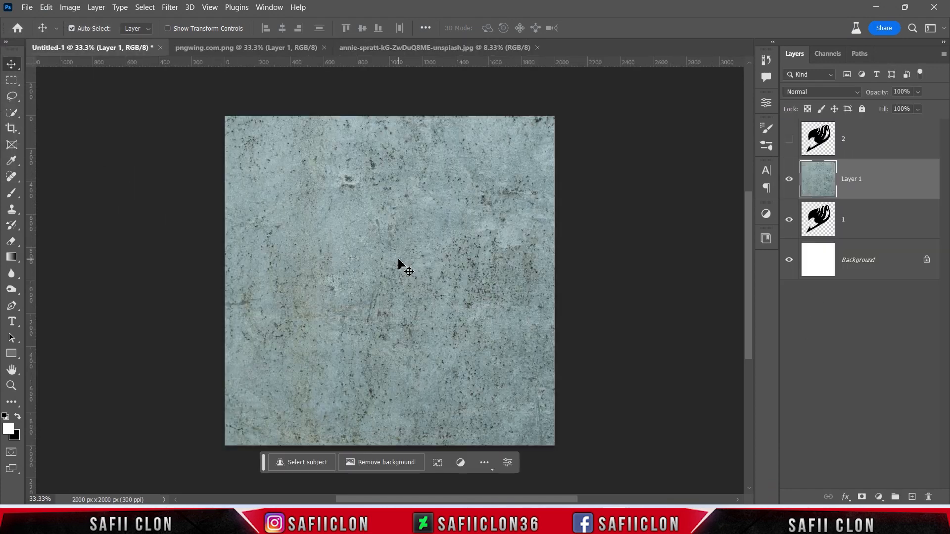
drag(878, 184, 877, 235)
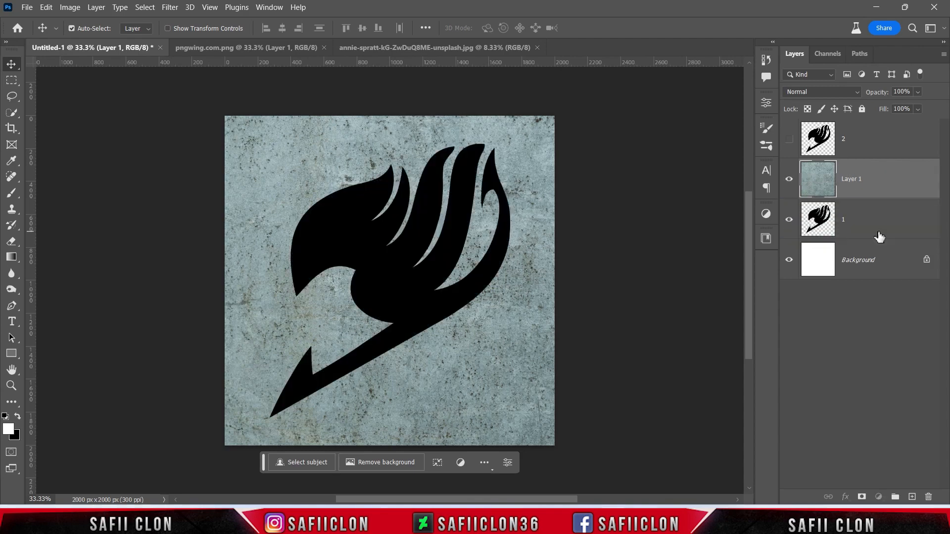
Scale the wall texture layer down to about 73.2% and reposition it to cover the whole canvas.
key(ctrl+t)
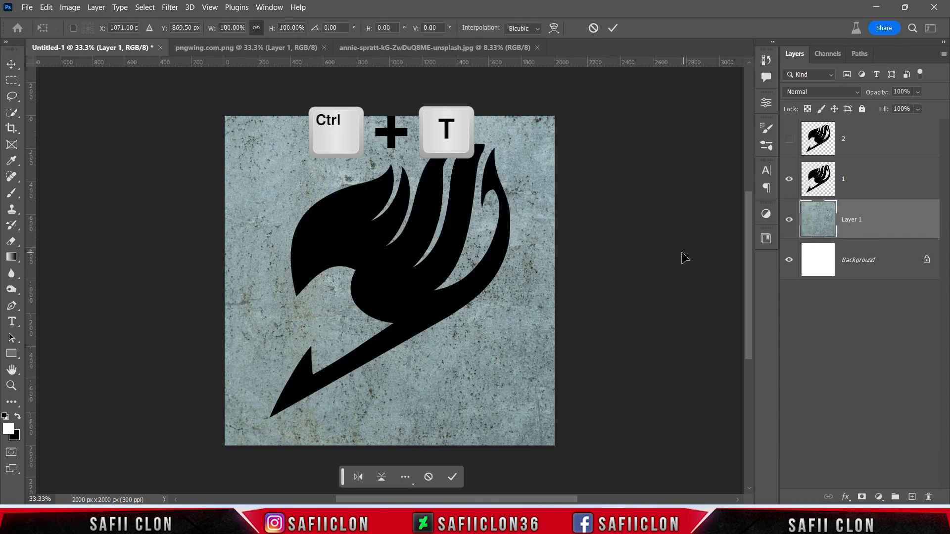
drag(158, 268, 243, 262)
drag(40, 254, 164, 257)
drag(478, 285, 428, 202)
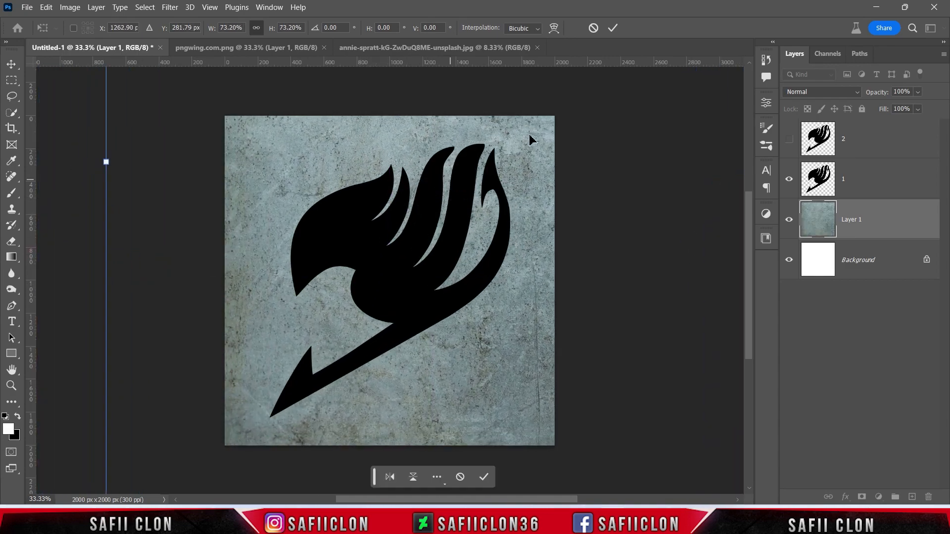
click(615, 28)
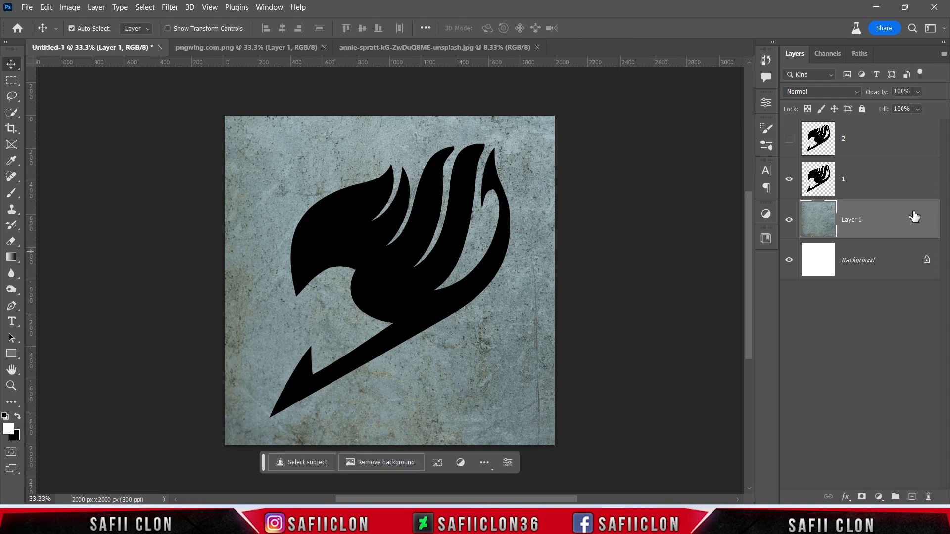
Put the wall texture layer in a group named BACKGROUND and collapse the group.
right_click(894, 220)
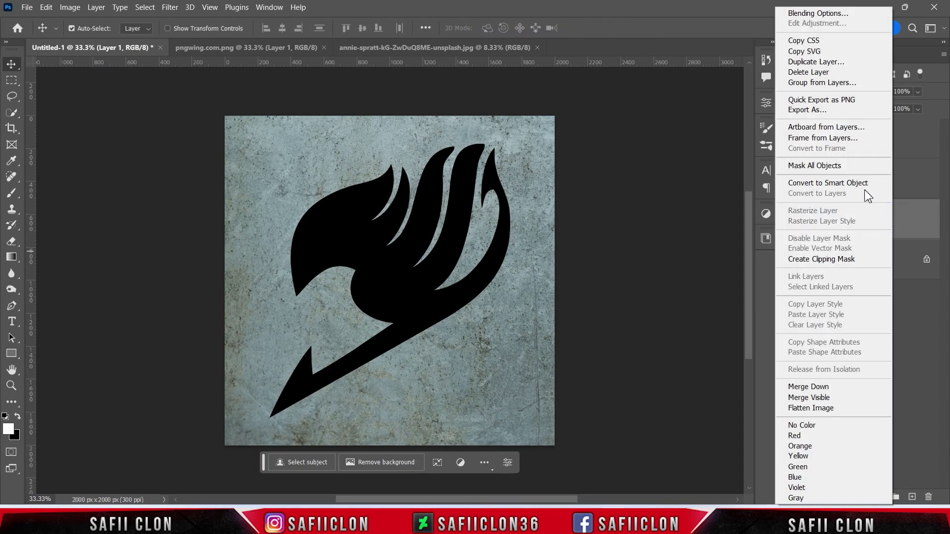
click(816, 86)
text(BAC)
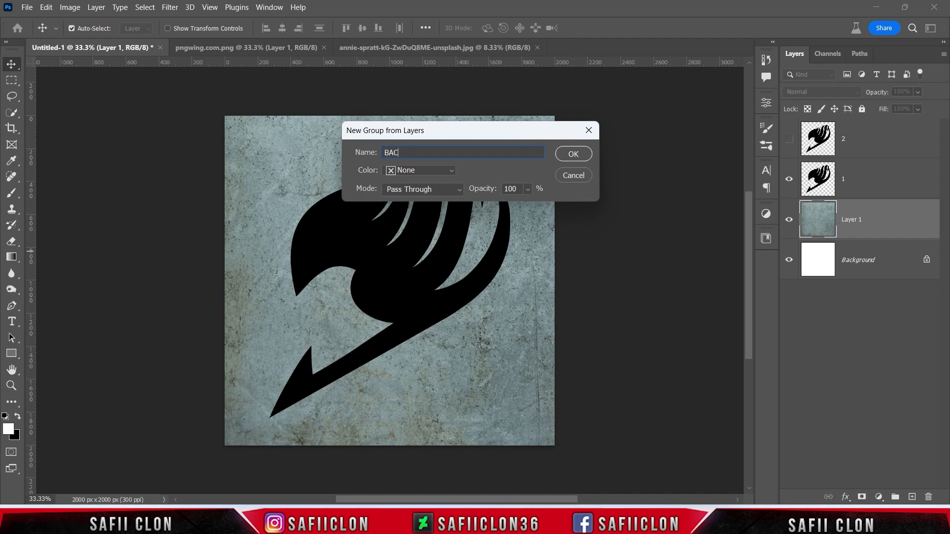
text(KGROUND)
click(574, 154)
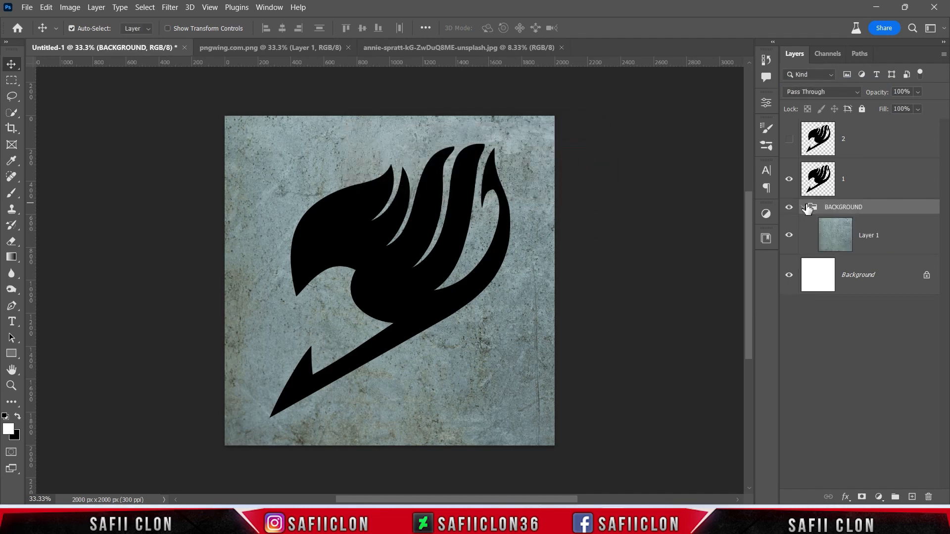
click(803, 208)
In the blending options of logo layer 1, set the fill opacity to 0% with the logo in view beside the dialog.
click(885, 183)
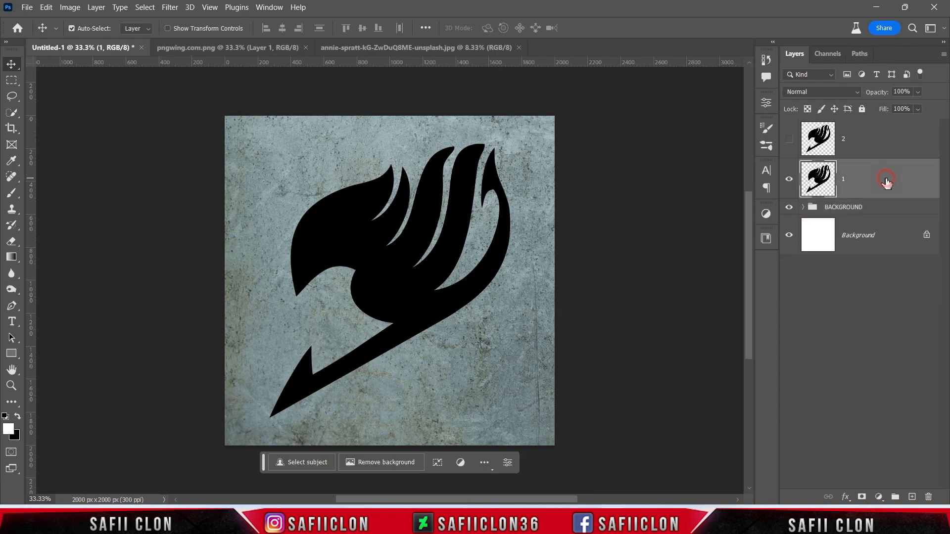
click(789, 181)
click(789, 180)
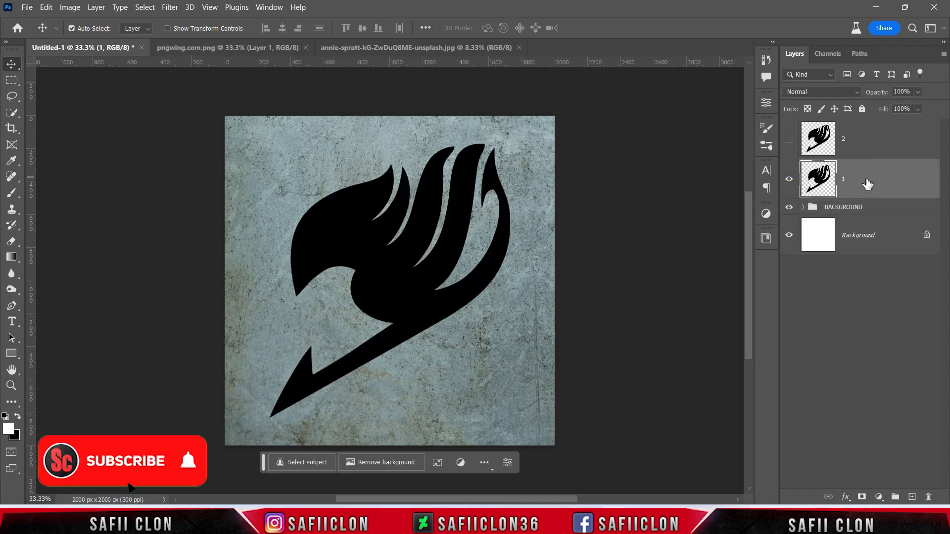
right_click(814, 181)
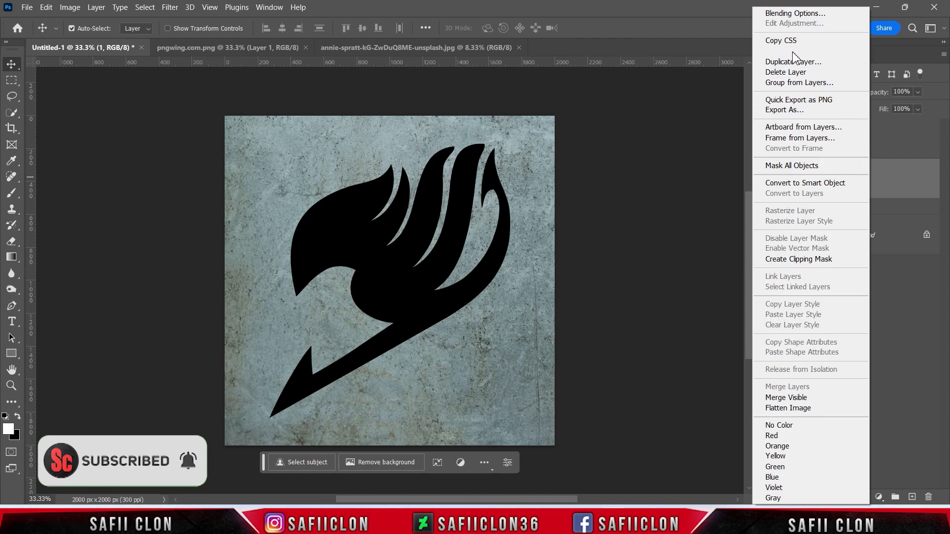
click(790, 14)
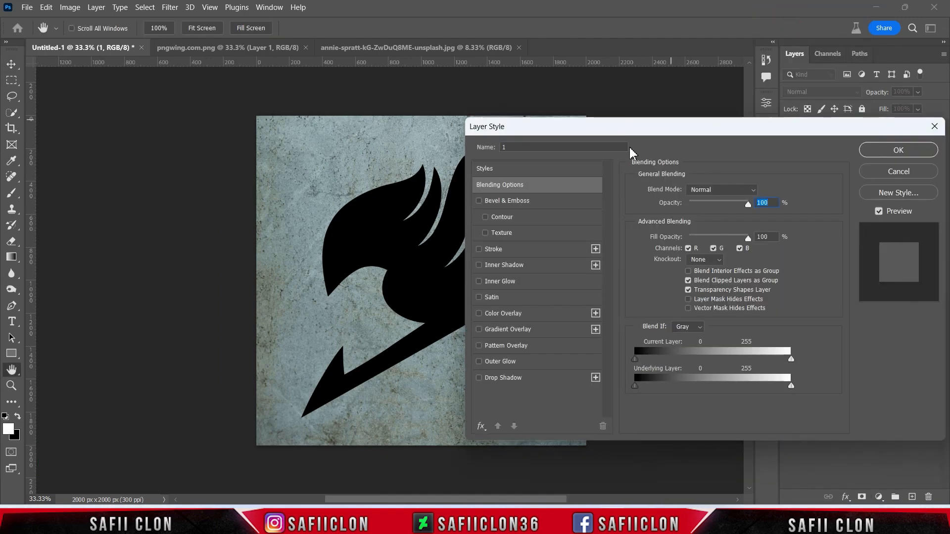
drag(599, 136, 660, 131)
drag(496, 499, 519, 503)
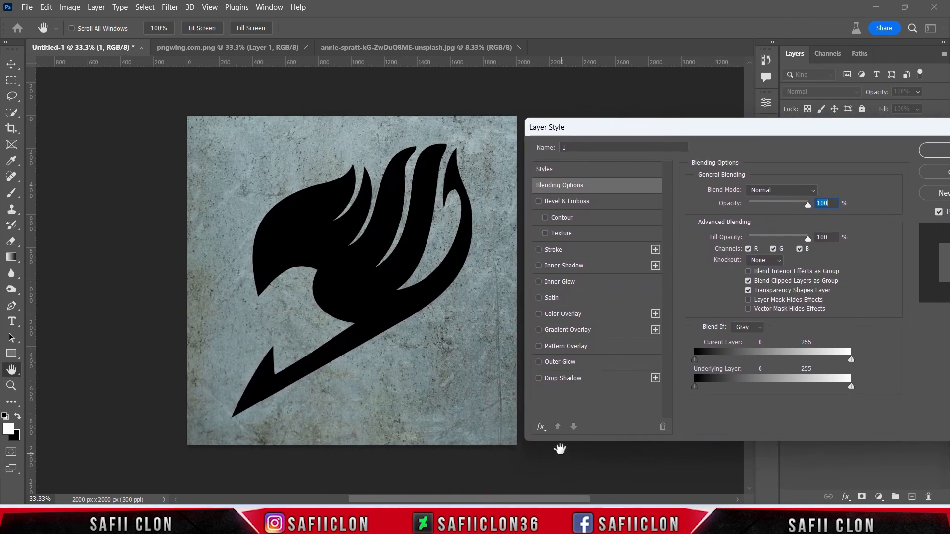
click(586, 189)
drag(808, 238, 749, 240)
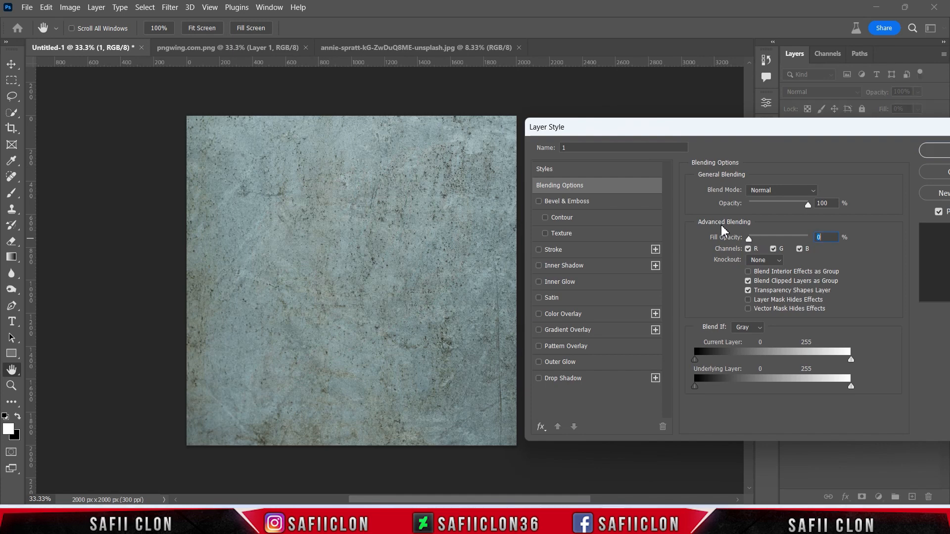
Add a Bevel & Emboss effect to layer 1 with the Inner Bevel style and Smooth technique.
click(591, 207)
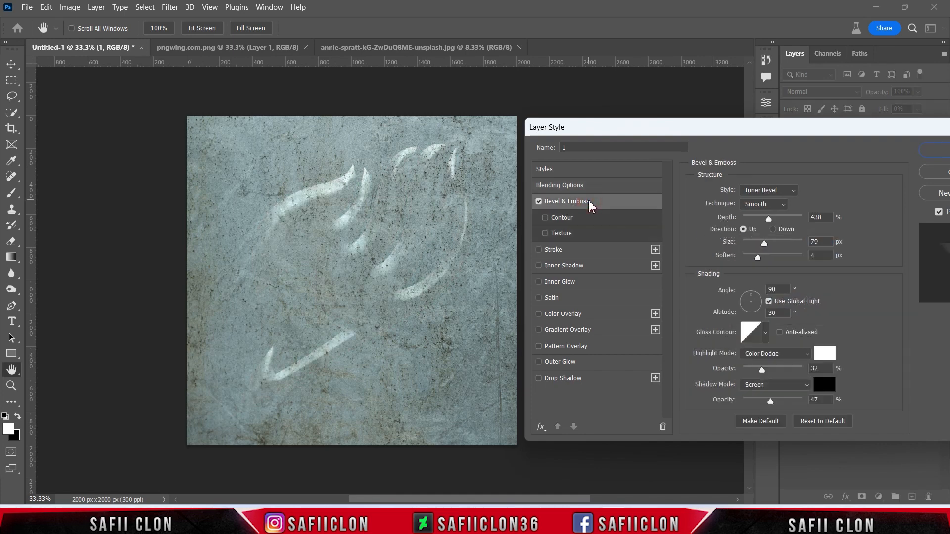
click(782, 192)
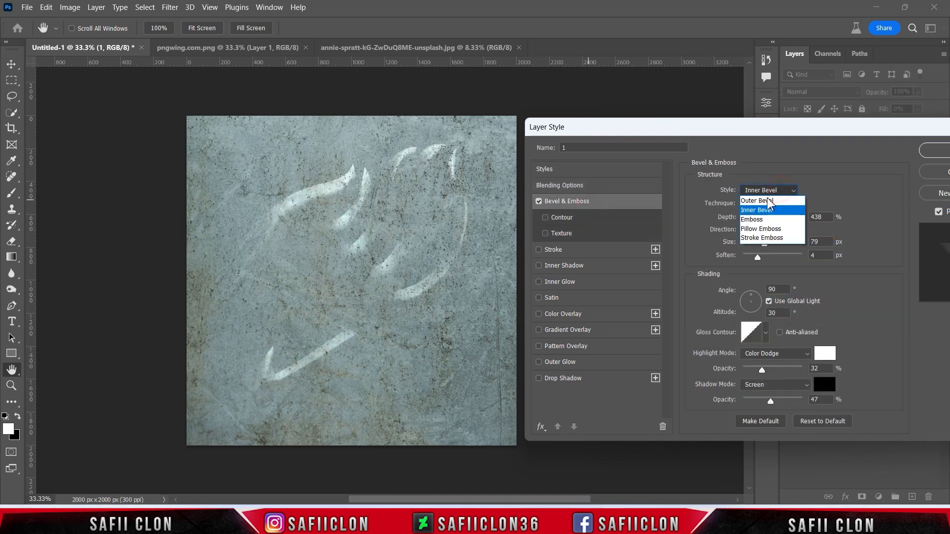
click(768, 211)
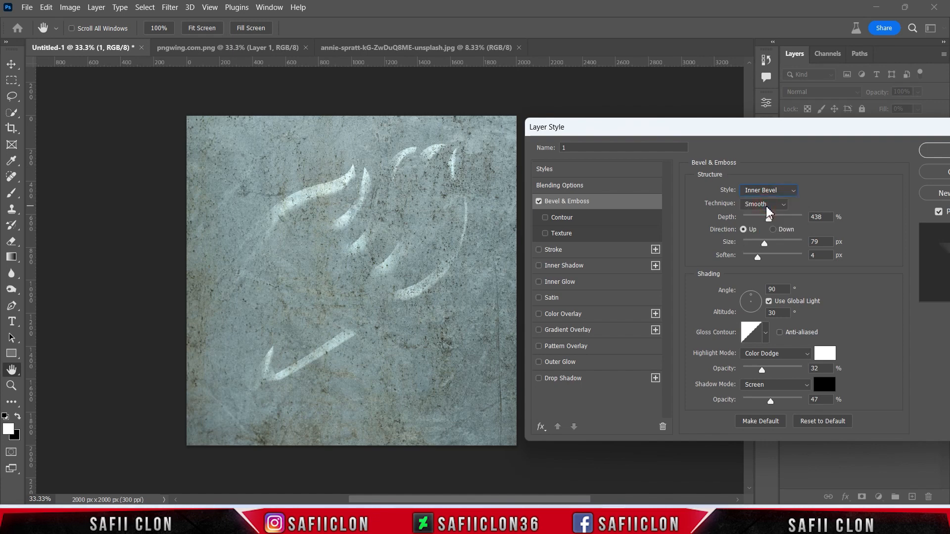
click(765, 207)
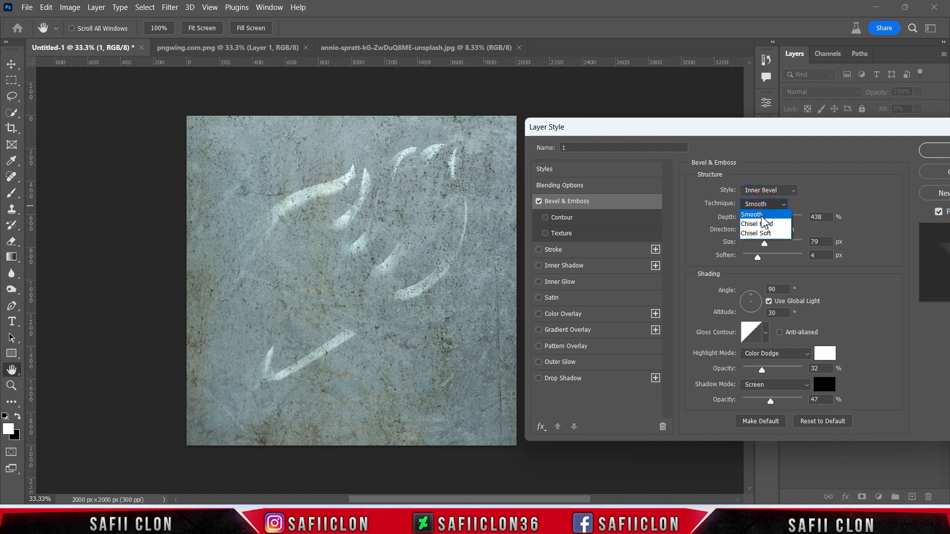
click(760, 215)
Set the bevel structure to 157% depth, Up direction, 9 px size and 1 px soften.
drag(769, 218, 753, 219)
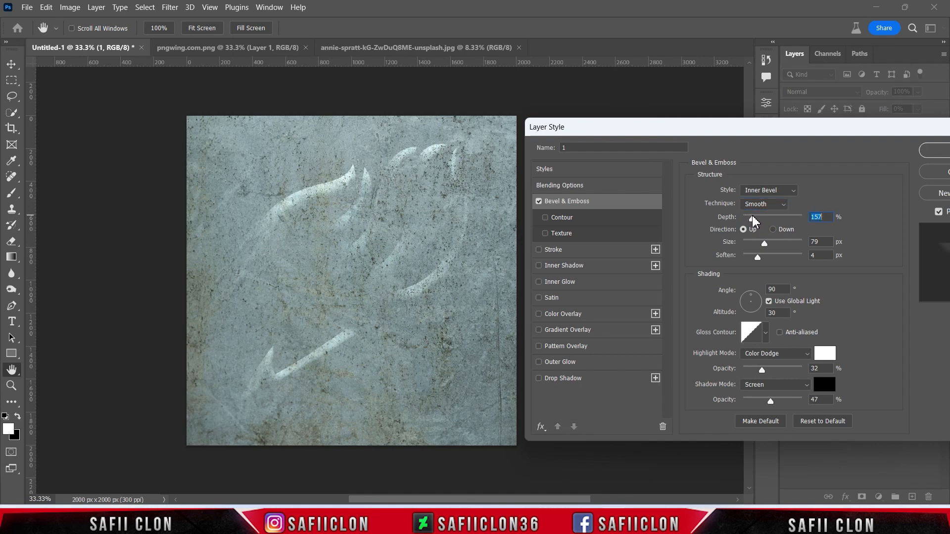
click(743, 229)
mouse_move(757, 257)
mouse_down()
mouse_move(747, 258)
mouse_move(749, 243)
mouse_up()
click(765, 243)
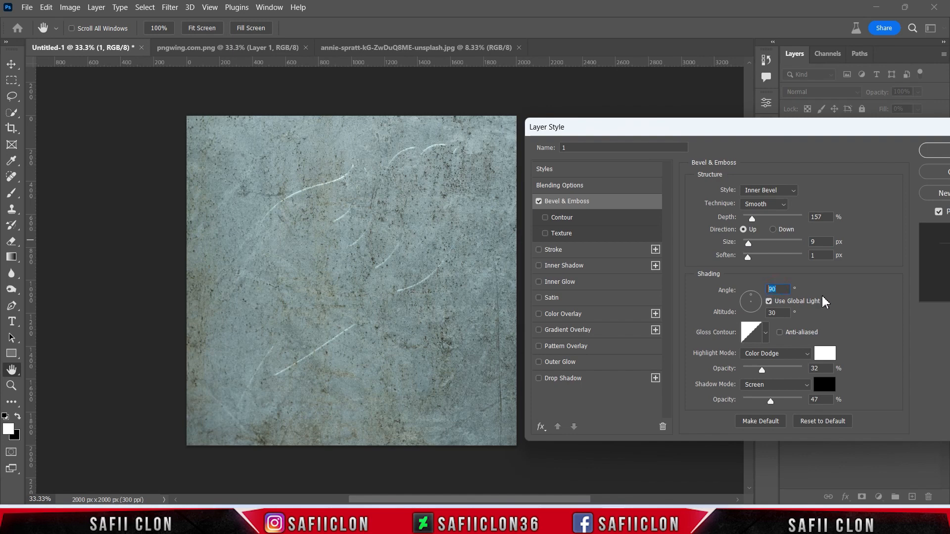
Set the bevel's shading angle to 58° and its gloss contour to the two-peaked Ring preset.
text(58)
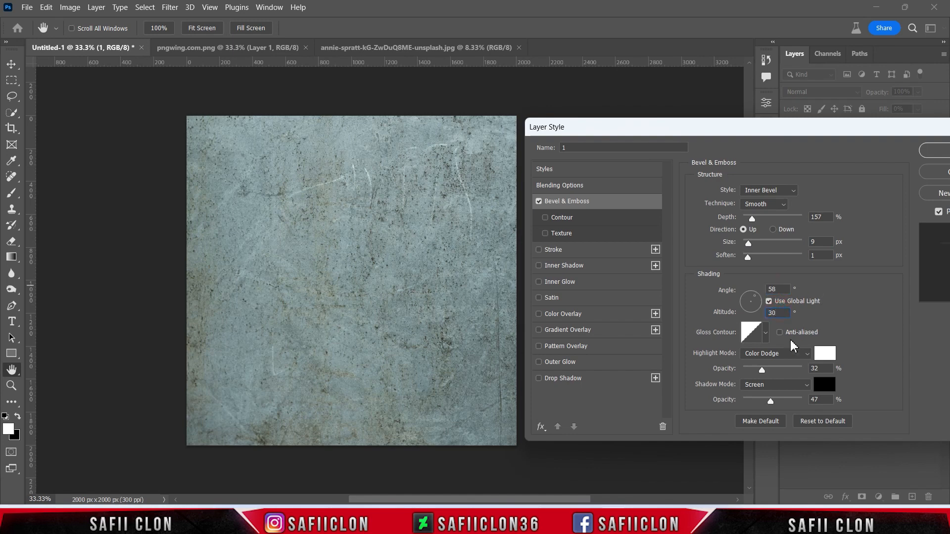
click(765, 333)
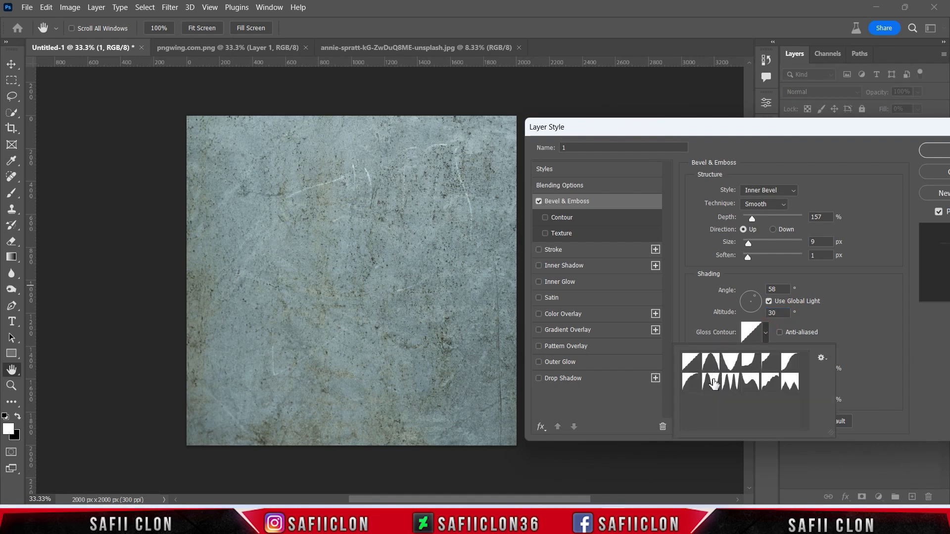
click(714, 385)
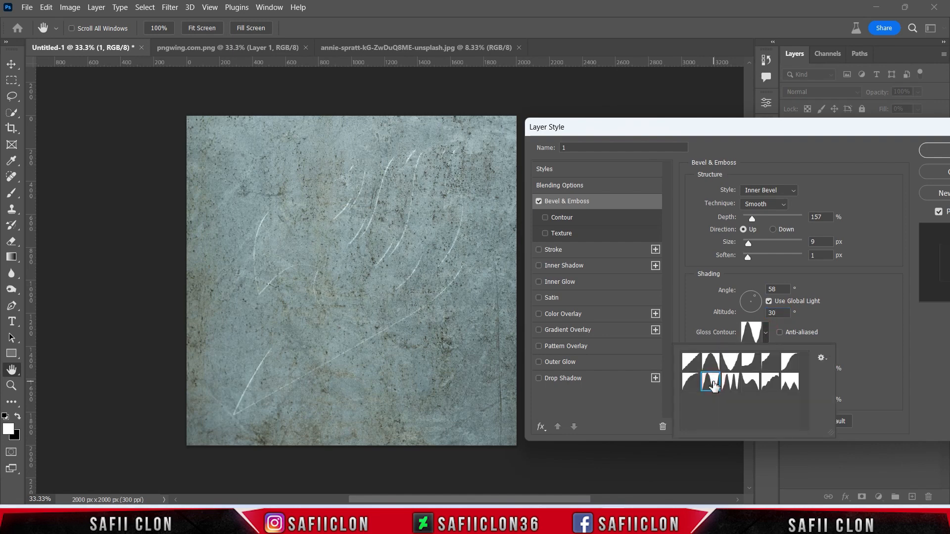
click(767, 333)
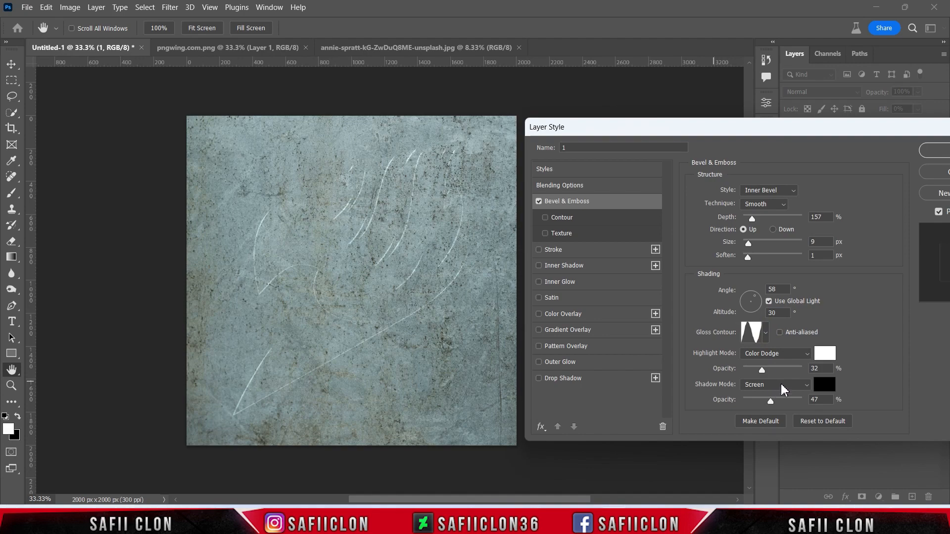
Set the bevel highlight to white Color Dodge at 100% opacity and the shadow mode to Multiply.
click(775, 353)
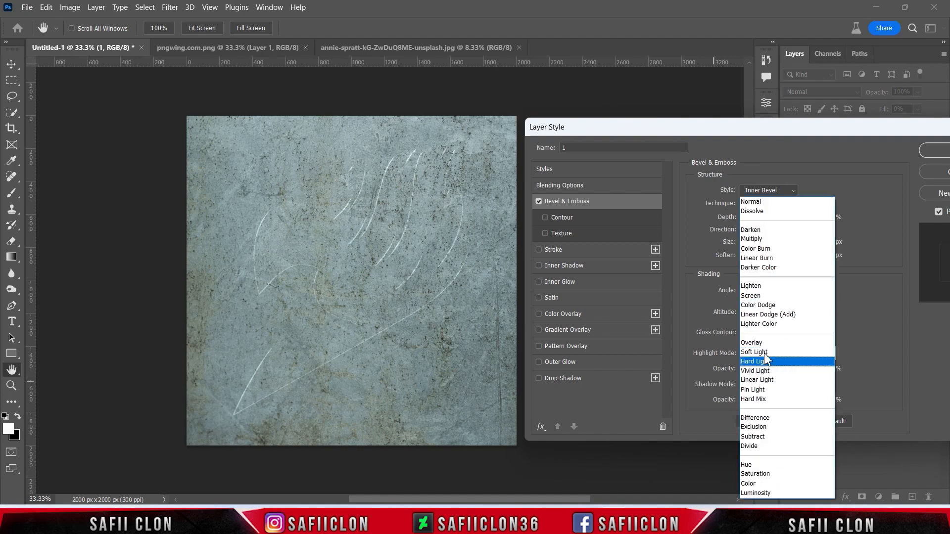
click(757, 305)
click(825, 353)
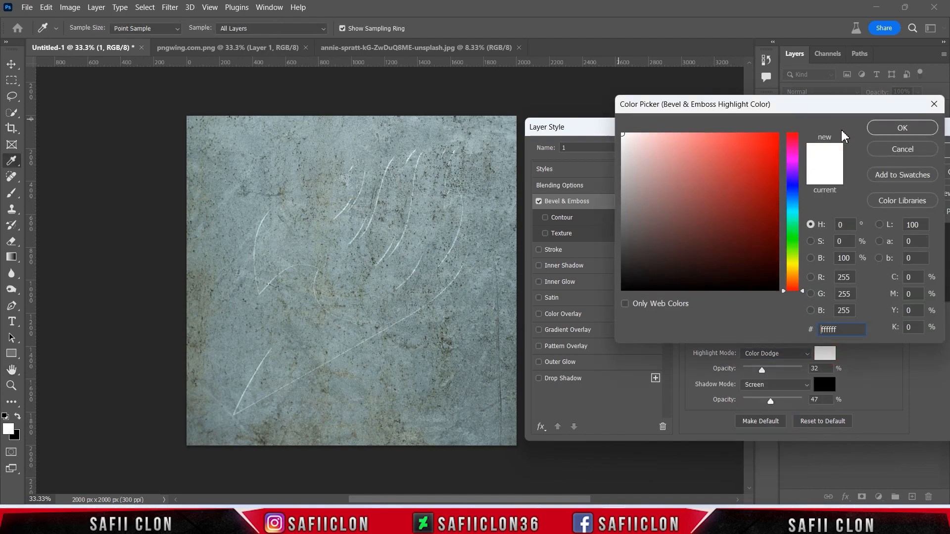
click(883, 128)
drag(761, 370, 806, 371)
click(773, 386)
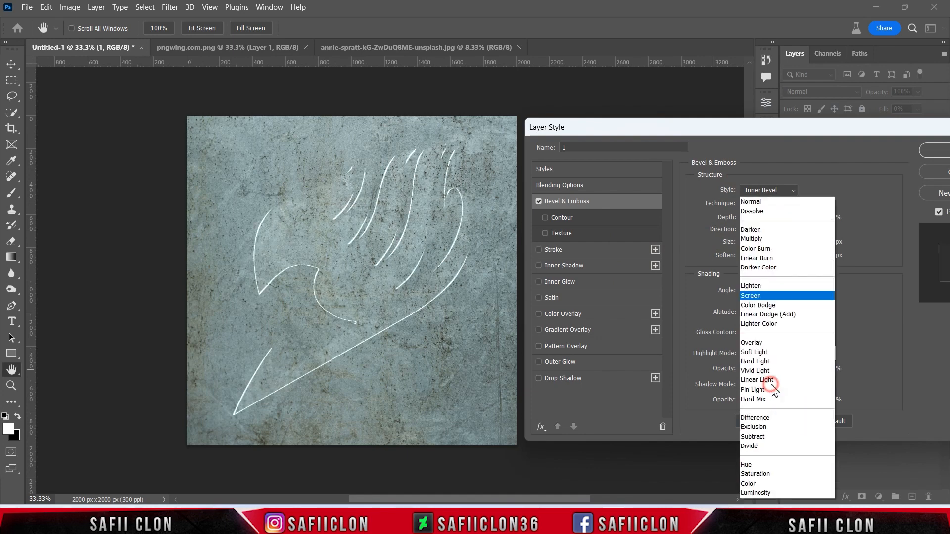
click(766, 246)
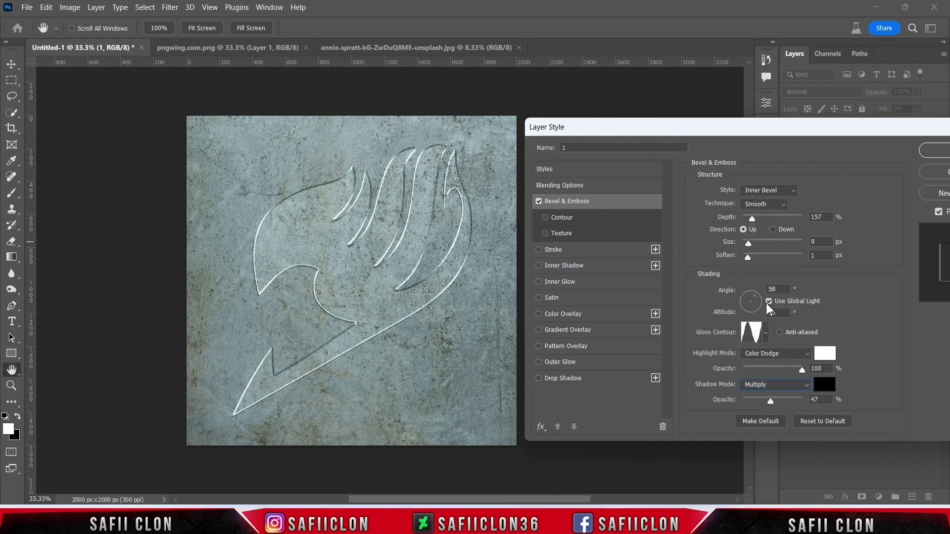
Set the bevel's shadow opacity to 47% and its shadow color to gray #6e6e6e.
click(770, 402)
click(828, 389)
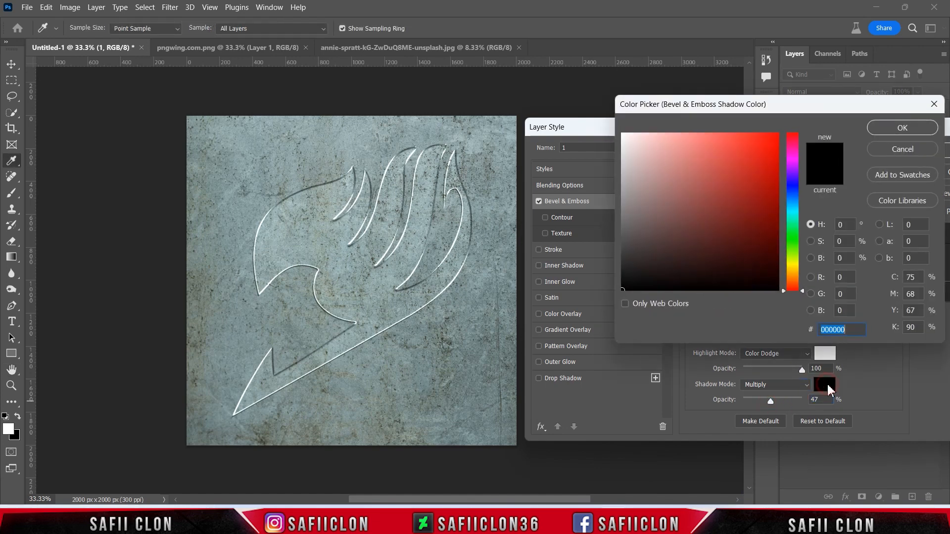
drag(631, 278, 612, 223)
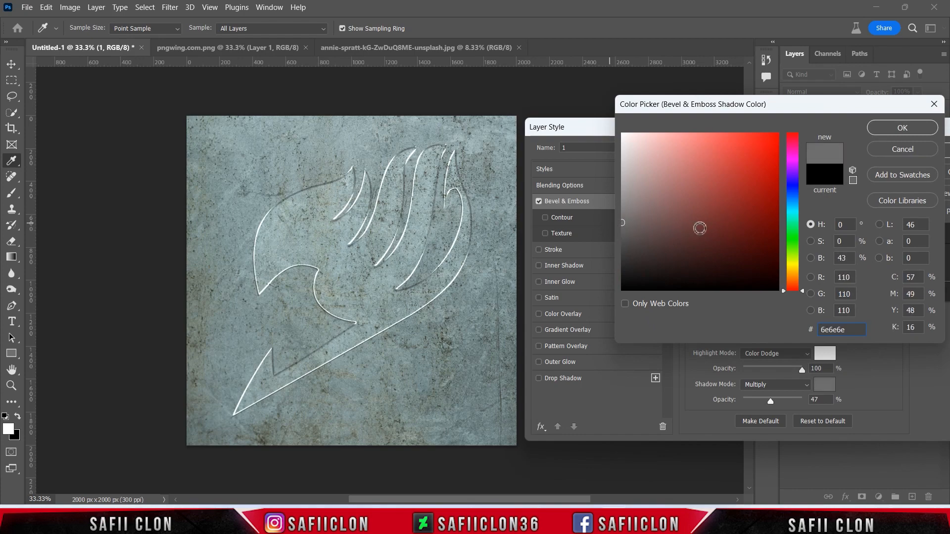
click(875, 128)
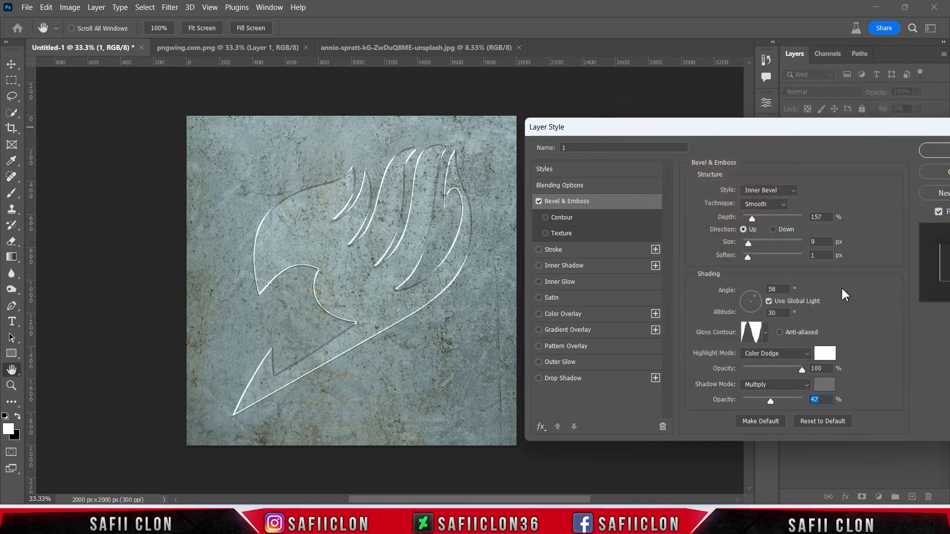
Enable the bevel's Contour option with the two-peaked contour and a 54% range.
click(567, 219)
click(746, 196)
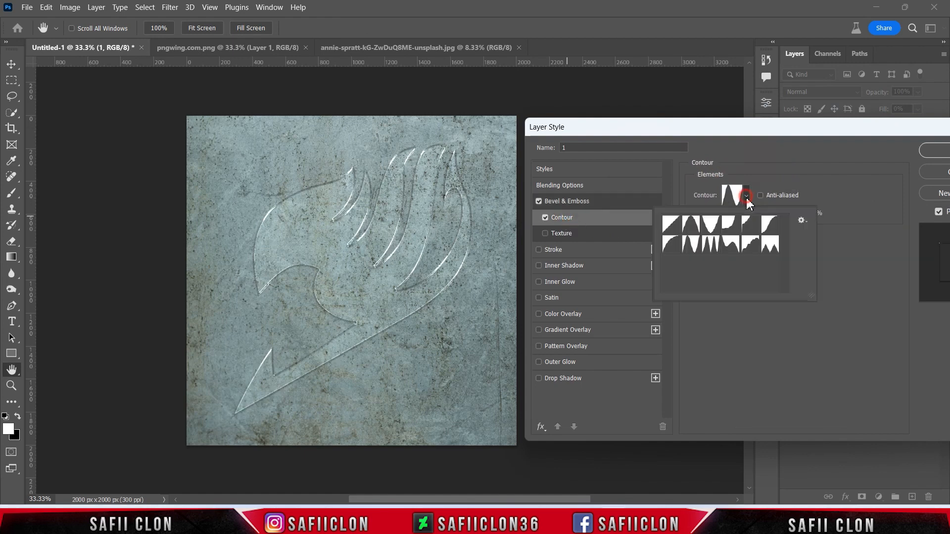
click(748, 195)
mouse_move(756, 216)
mouse_down()
mouse_move(791, 214)
mouse_move(746, 214)
mouse_move(783, 218)
mouse_move(762, 217)
mouse_up()
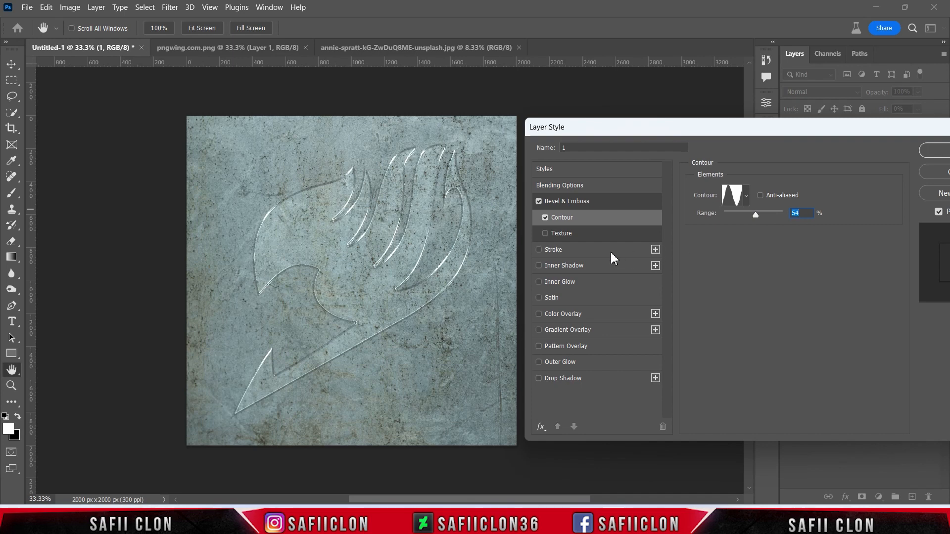
Add an Inner Shadow in Multiply mode, with its color #9aadaa sampled from the wall texture beside the logo.
click(564, 266)
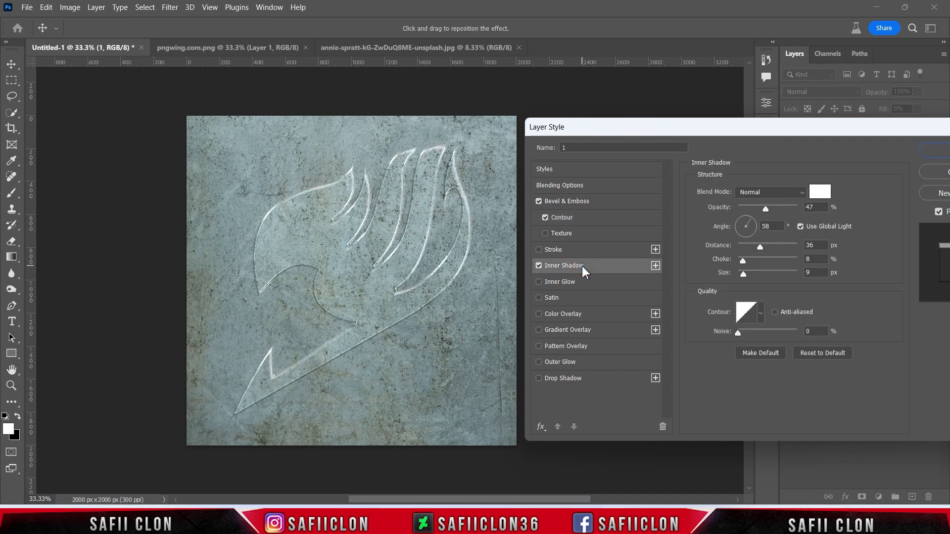
click(765, 193)
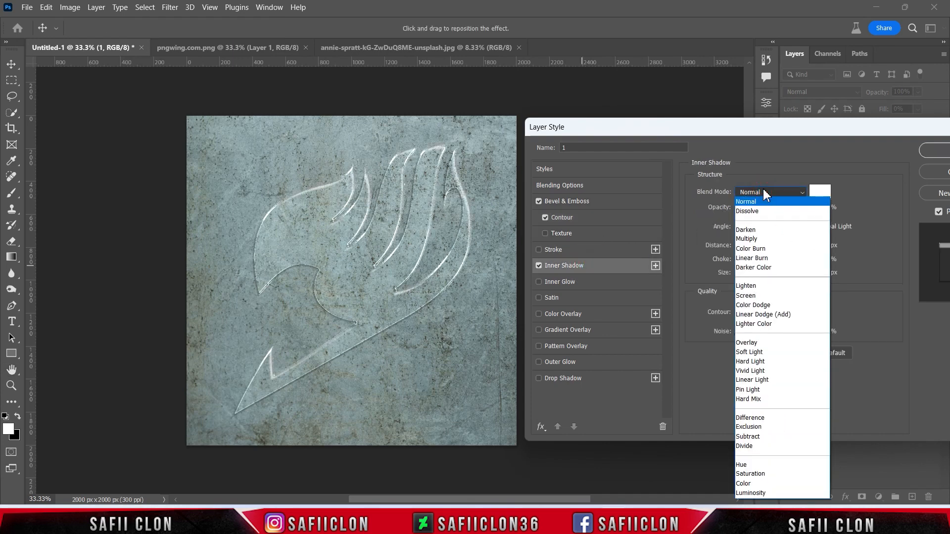
click(756, 239)
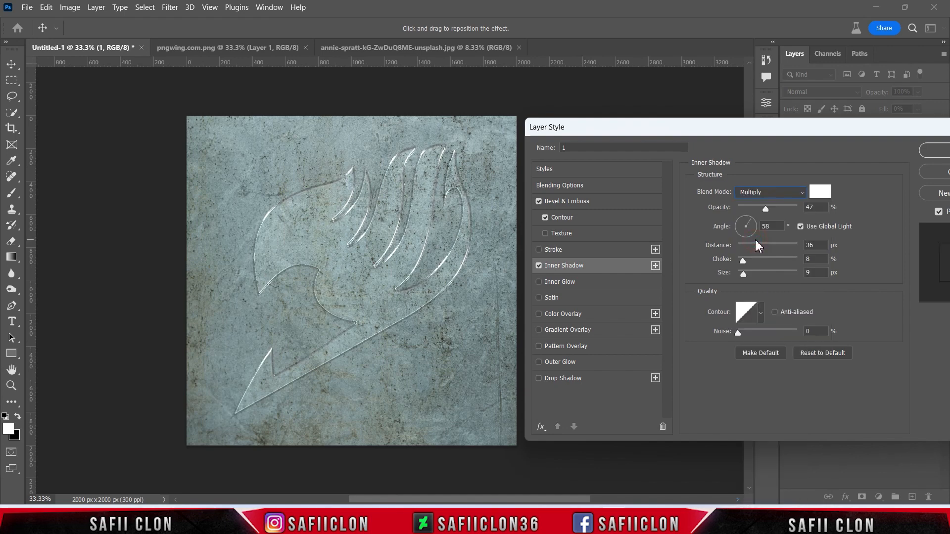
click(819, 193)
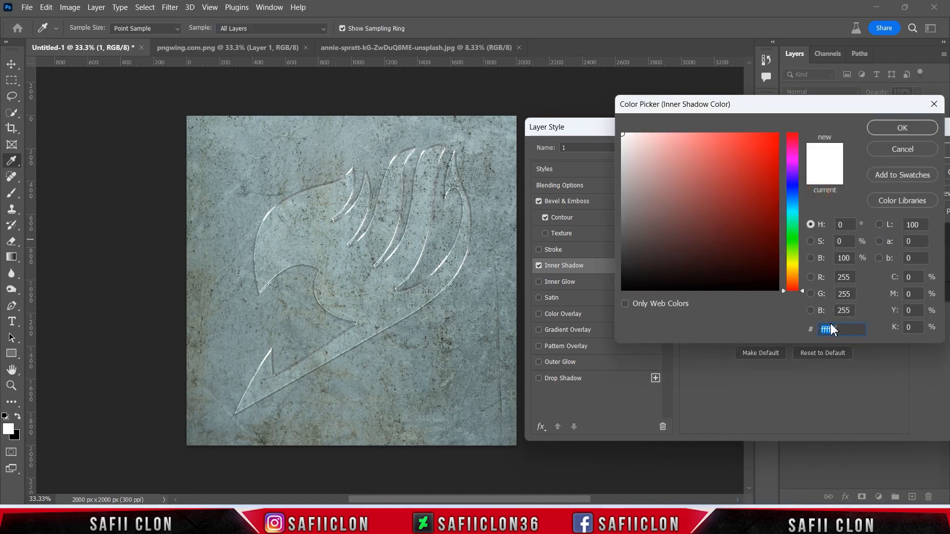
click(290, 182)
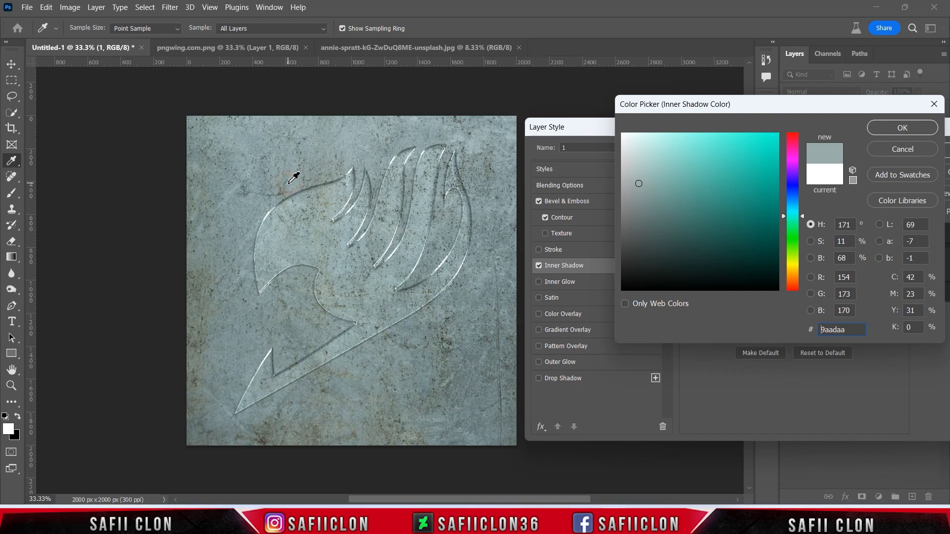
click(890, 129)
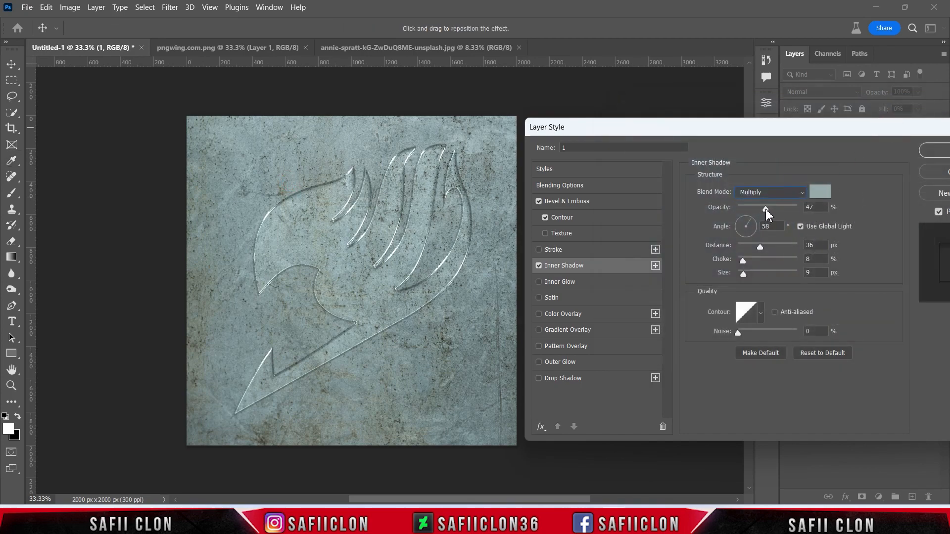
Set the inner shadow's opacity to 82% and its global light angle to 45°.
drag(769, 212, 787, 213)
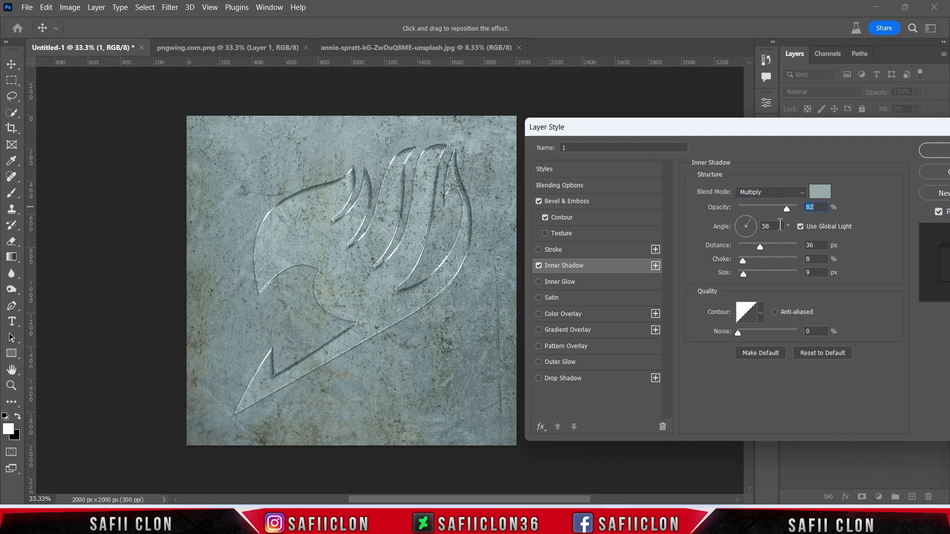
click(750, 220)
click(753, 223)
click(752, 227)
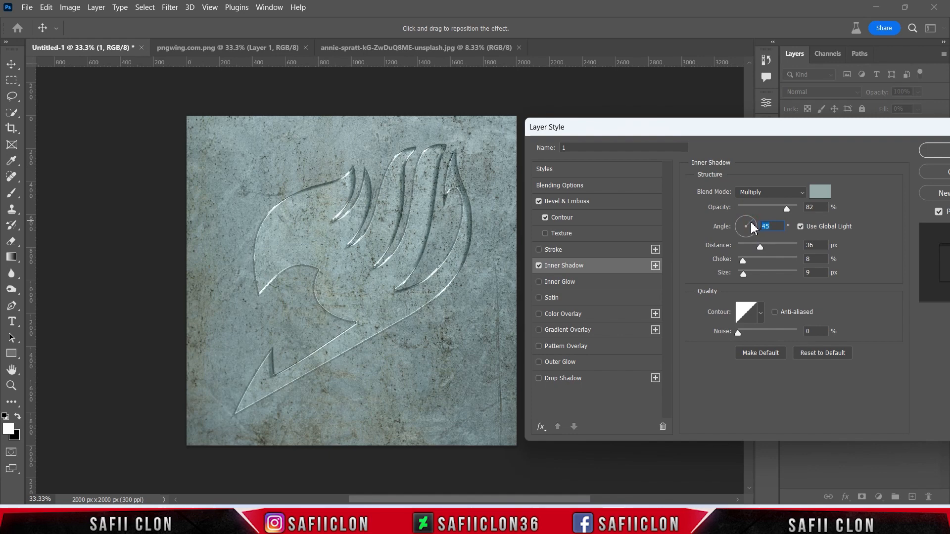
click(752, 227)
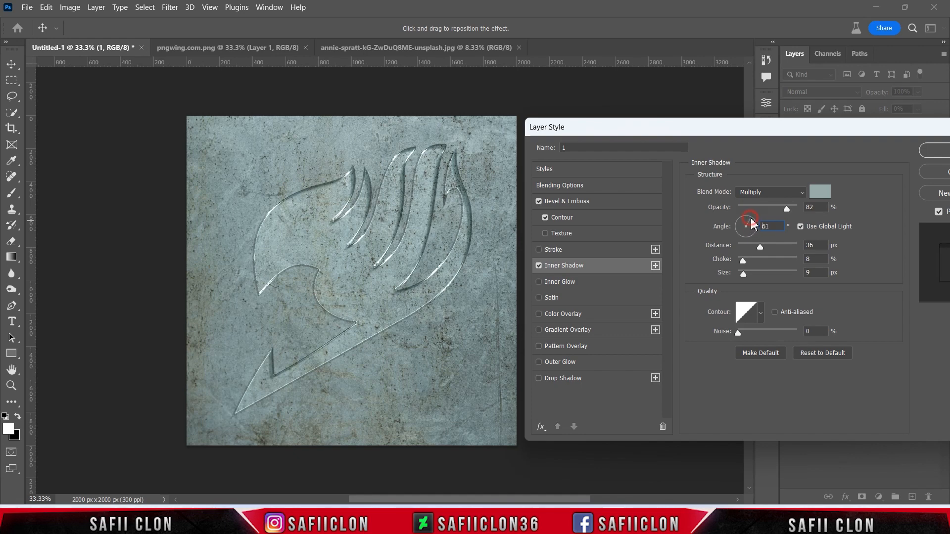
click(755, 226)
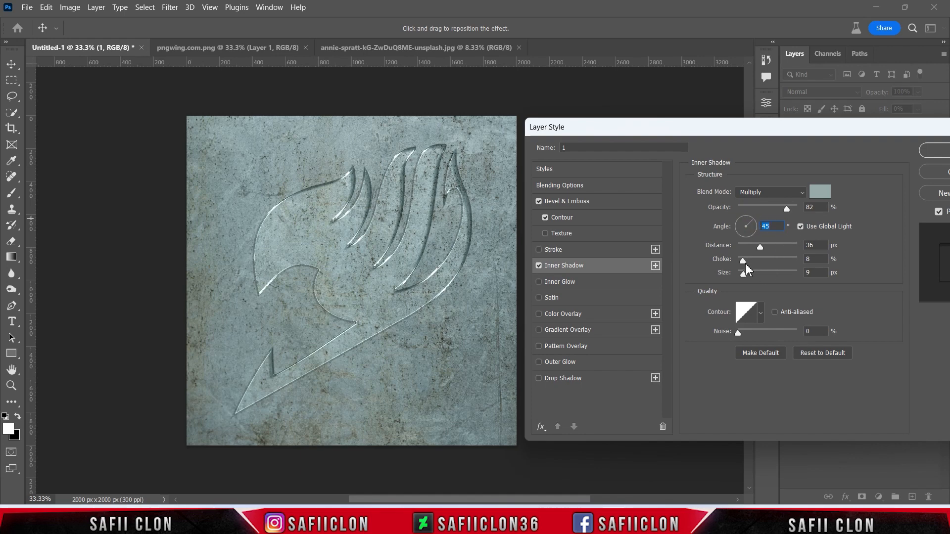
Set the inner shadow's distance to 0 px, choke to 25% and size to 35 px.
mouse_move(759, 248)
mouse_down()
mouse_move(731, 250)
mouse_move(747, 262)
mouse_up()
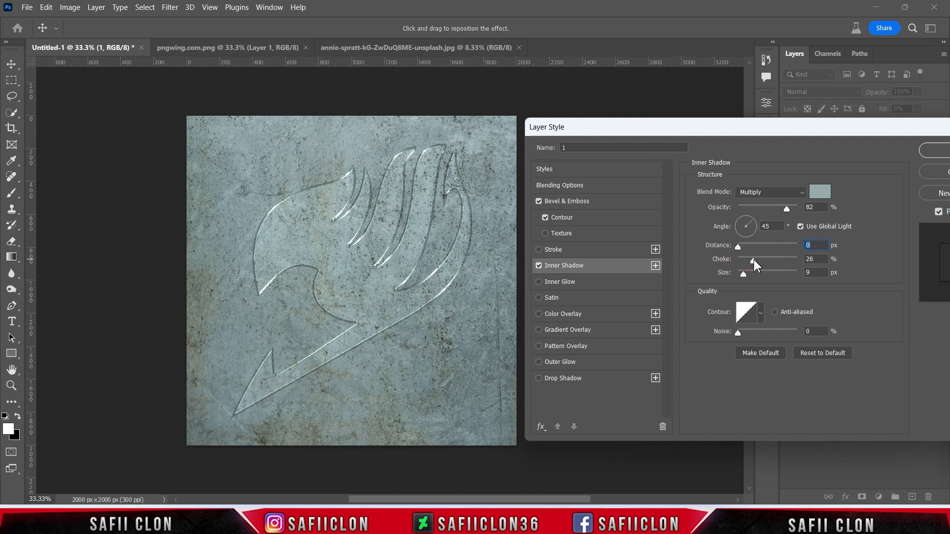
click(752, 259)
drag(743, 274, 752, 275)
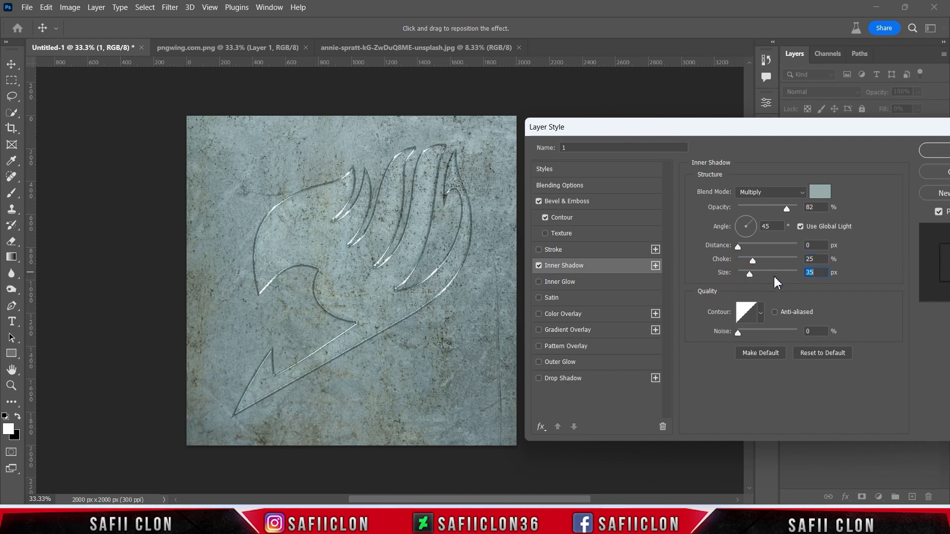
Add an Inner Glow in Overlay mode at 41% opacity with color #020202, Edge source, 16% choke and 13 px size.
click(597, 282)
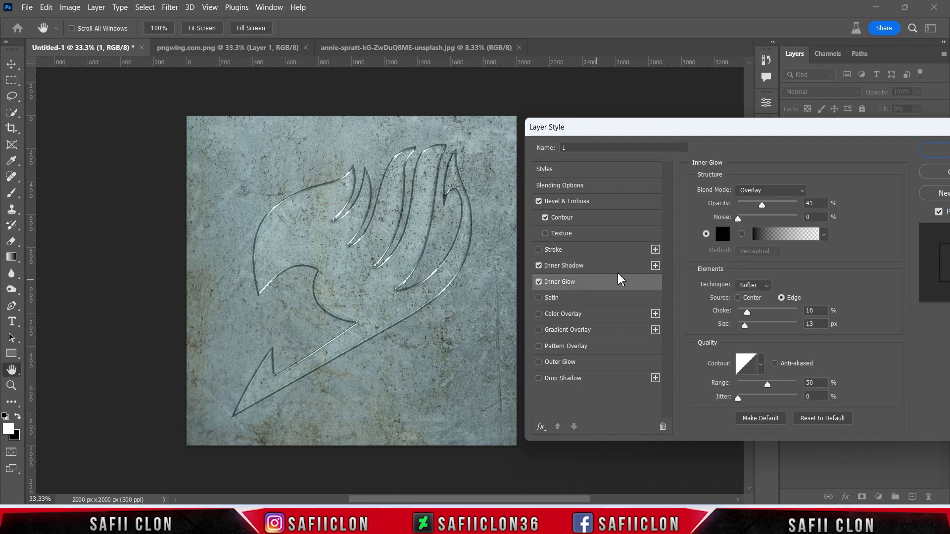
click(764, 193)
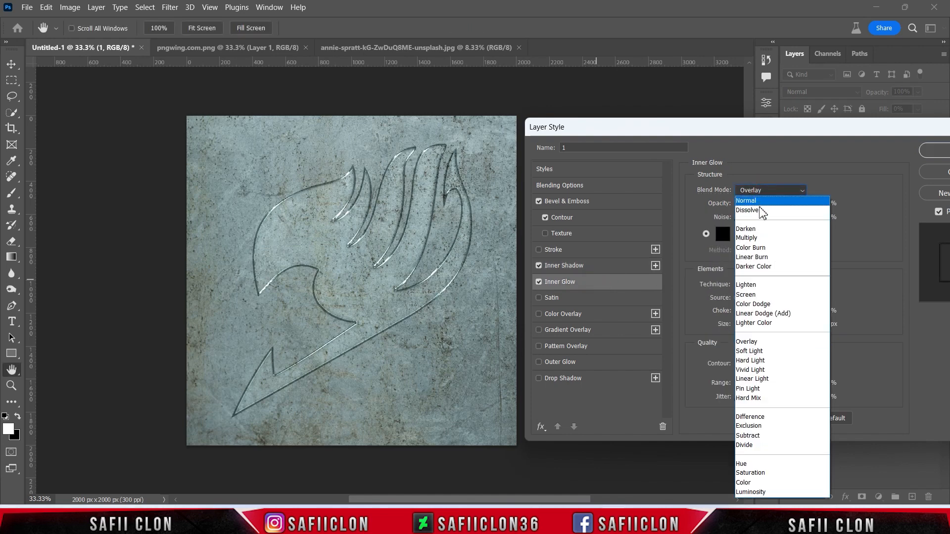
click(755, 343)
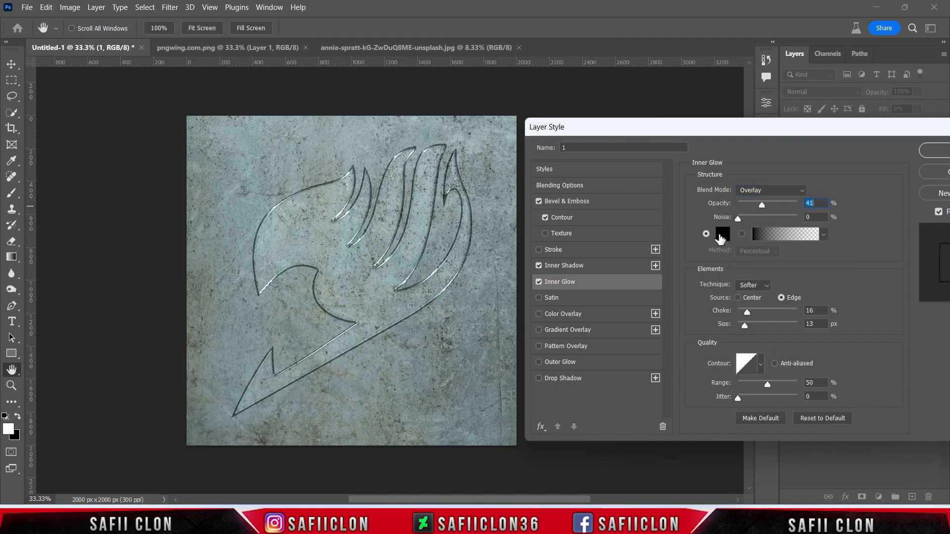
click(722, 234)
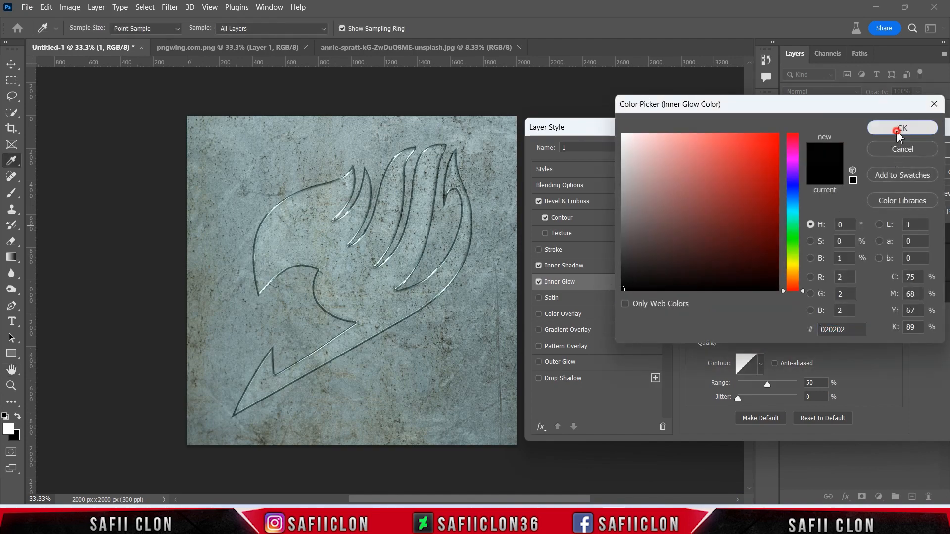
click(900, 128)
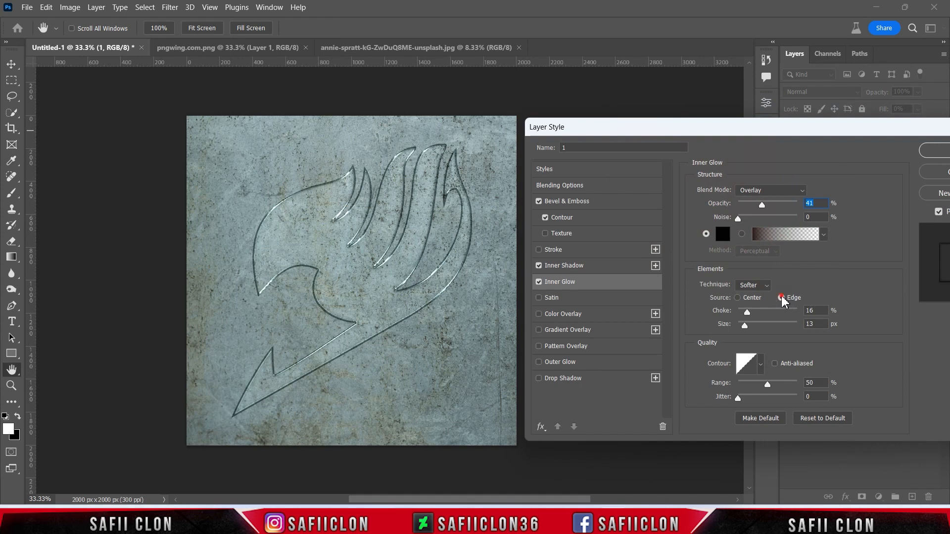
drag(748, 314, 747, 325)
click(745, 325)
Add a Satin effect with the Normal blend mode and white #ffffff as its color.
click(558, 299)
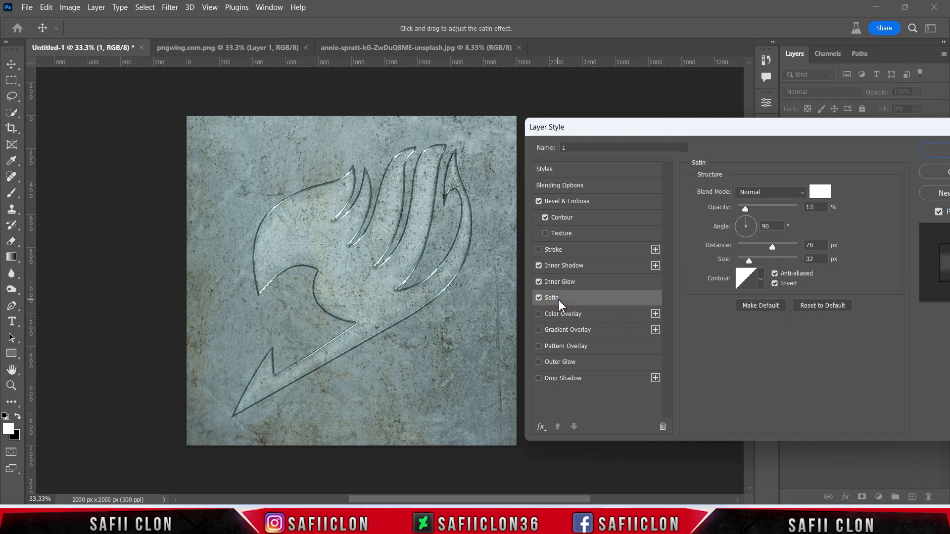
click(779, 192)
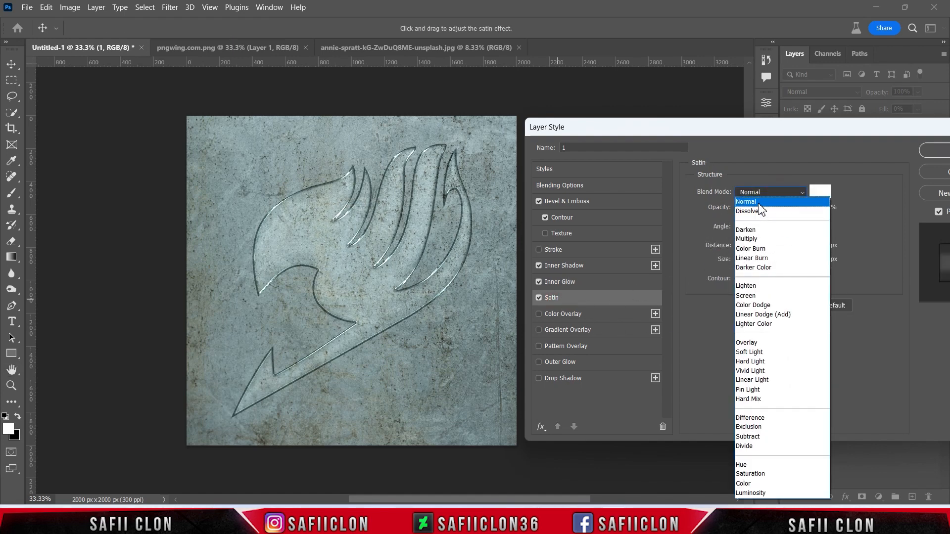
click(758, 202)
click(819, 191)
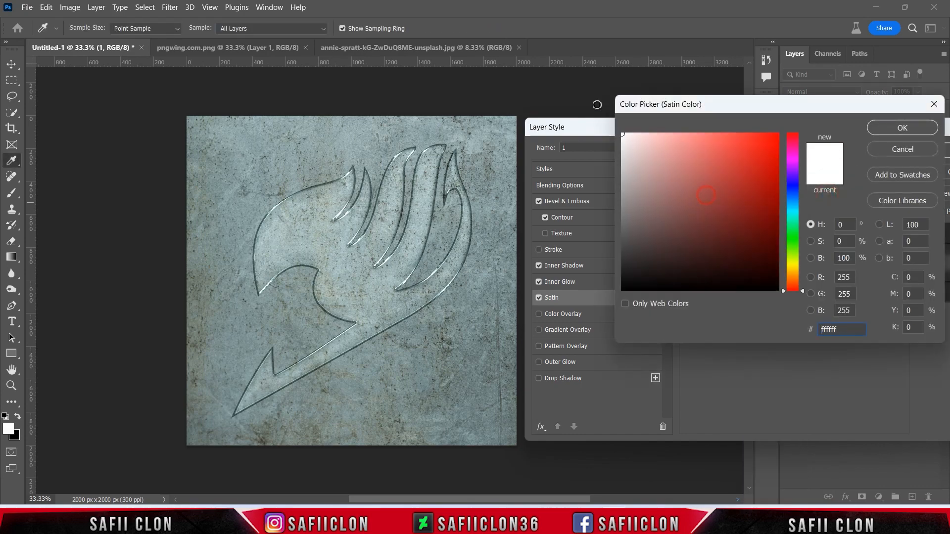
click(916, 131)
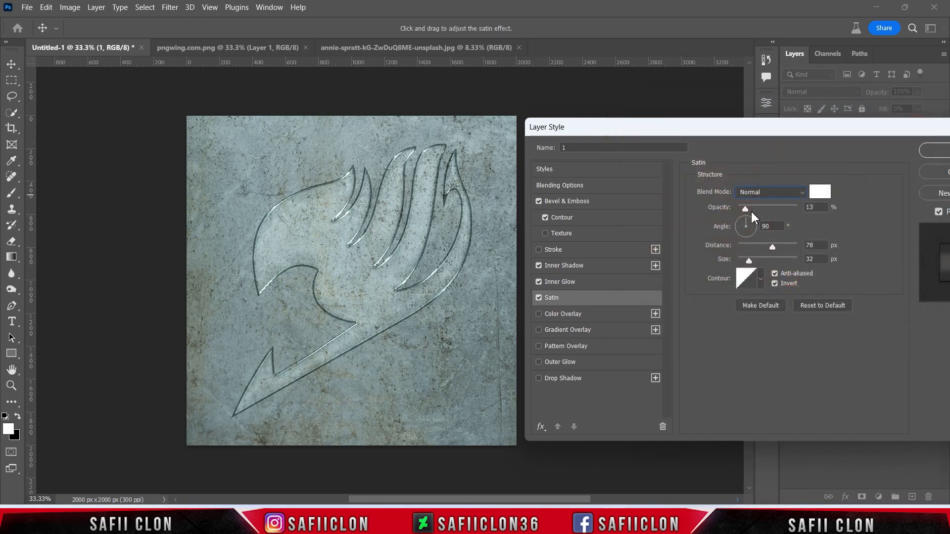
Set the satin to 13% opacity, 90° angle, about 108 px distance and about 29 px size.
mouse_move(747, 206)
mouse_down()
mouse_move(775, 206)
mouse_move(743, 207)
mouse_up()
key(Tab)
drag(779, 248, 753, 264)
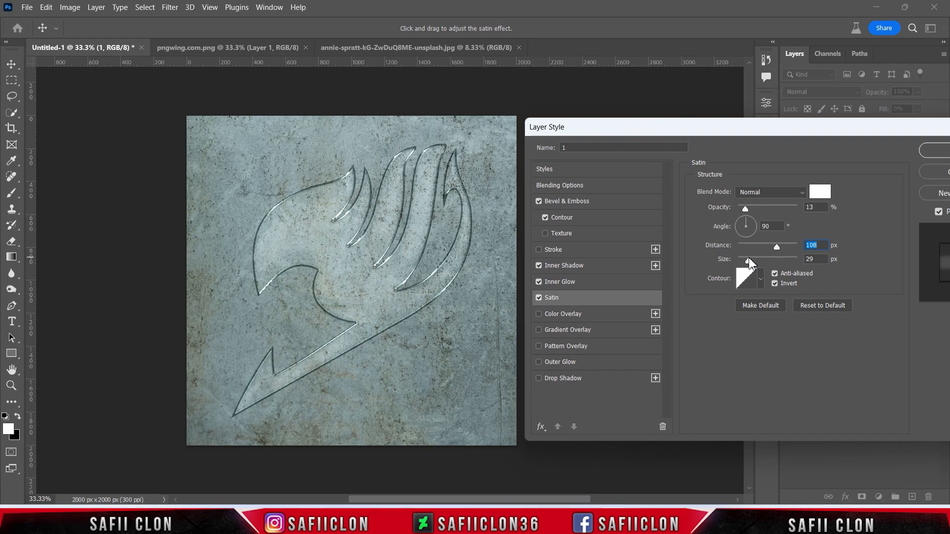
click(751, 264)
click(777, 247)
Add a Drop Shadow in Color Dodge mode with gray #767676 as its color.
click(589, 379)
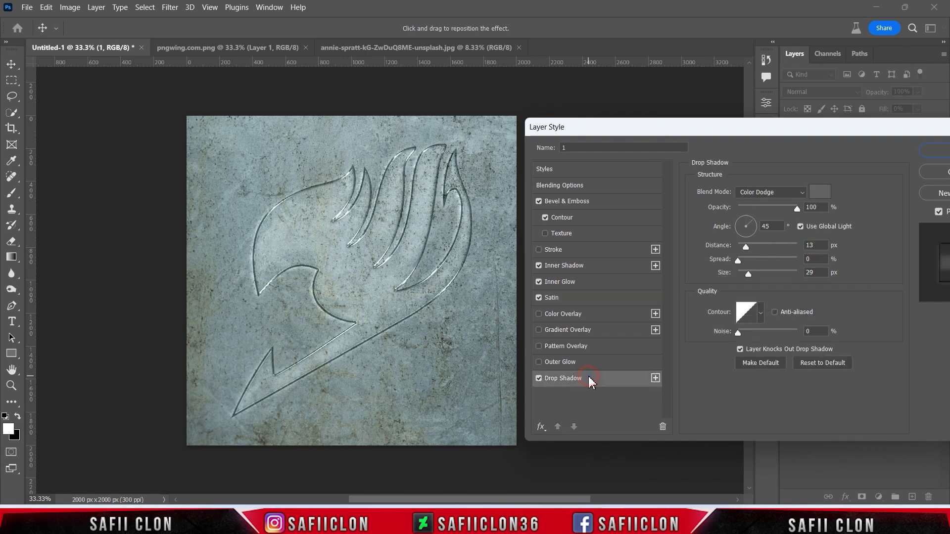
click(790, 192)
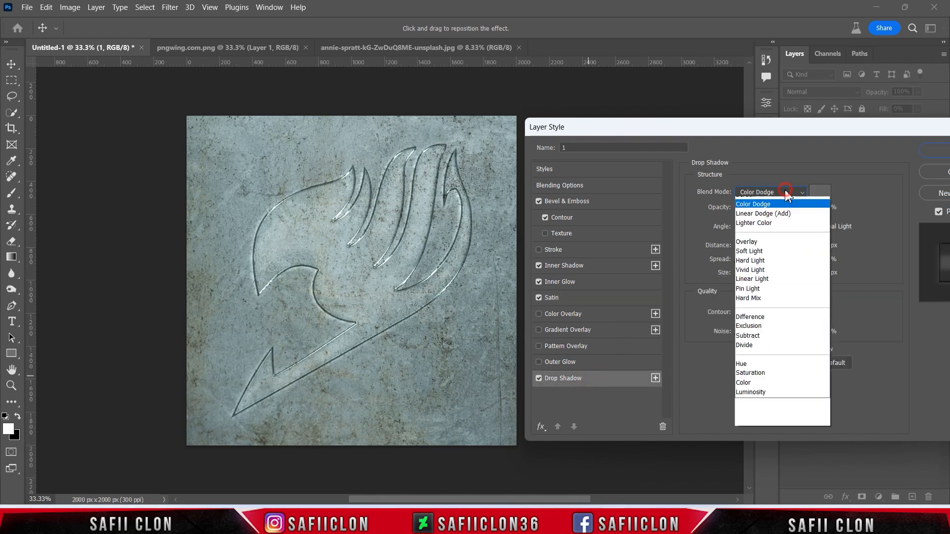
click(754, 305)
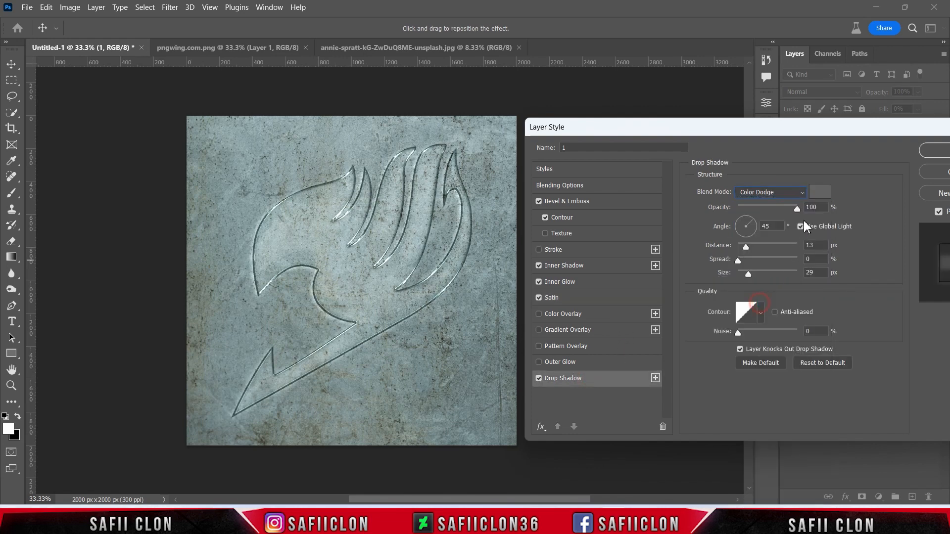
click(819, 192)
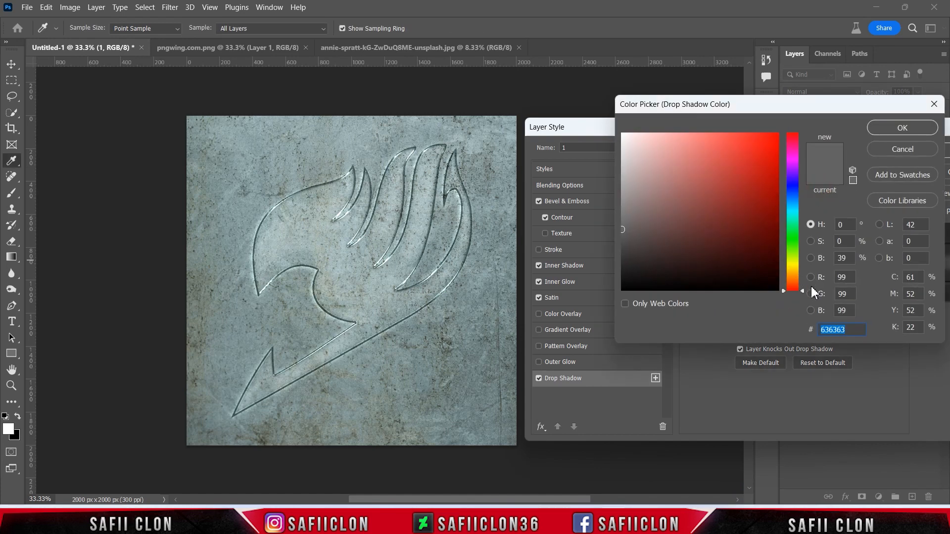
drag(628, 216, 618, 217)
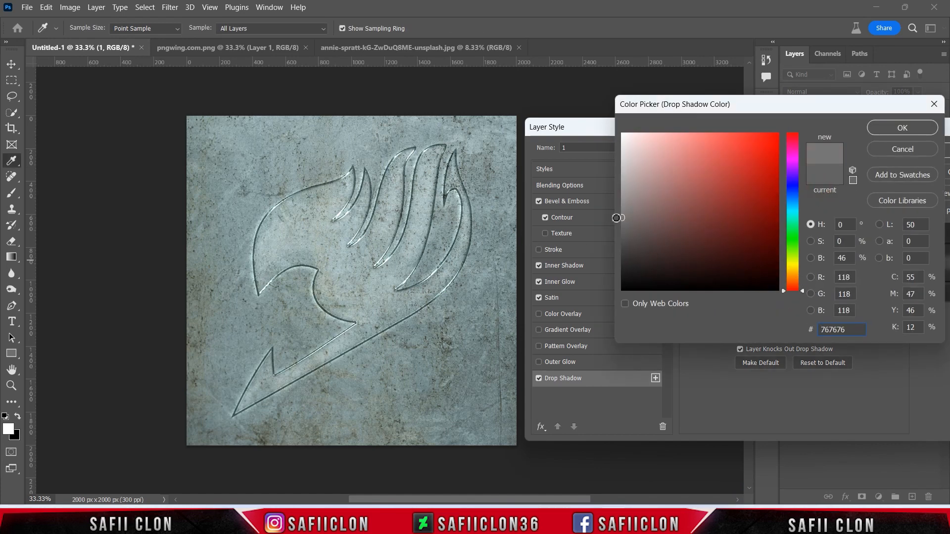
click(893, 130)
Set the drop shadow to 100% opacity, 45° angle, 15 px distance and 0% spread.
drag(782, 208, 801, 212)
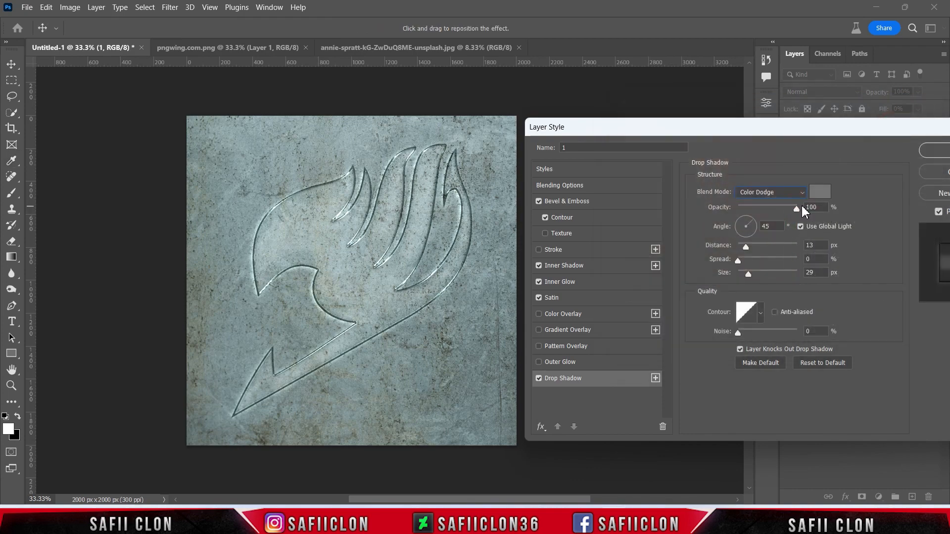
click(775, 228)
drag(748, 248, 750, 247)
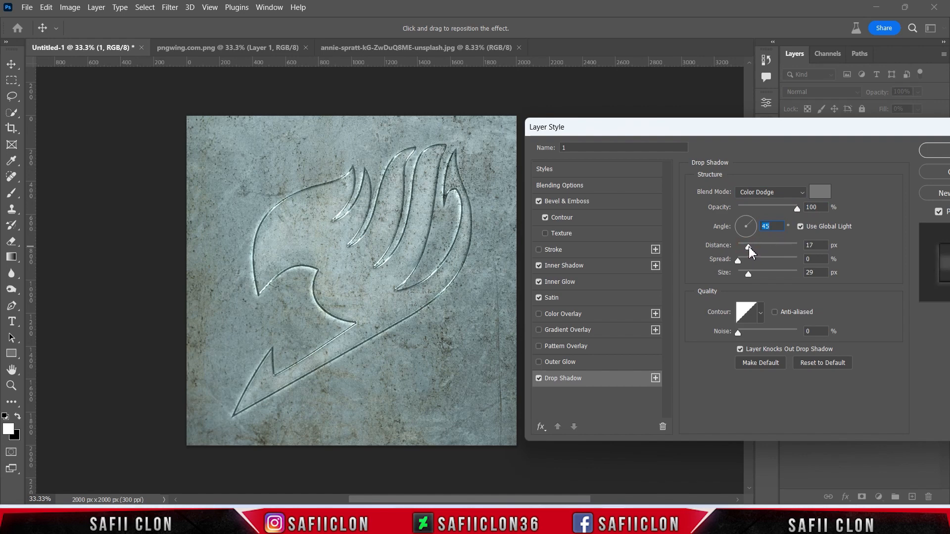
click(747, 247)
click(737, 261)
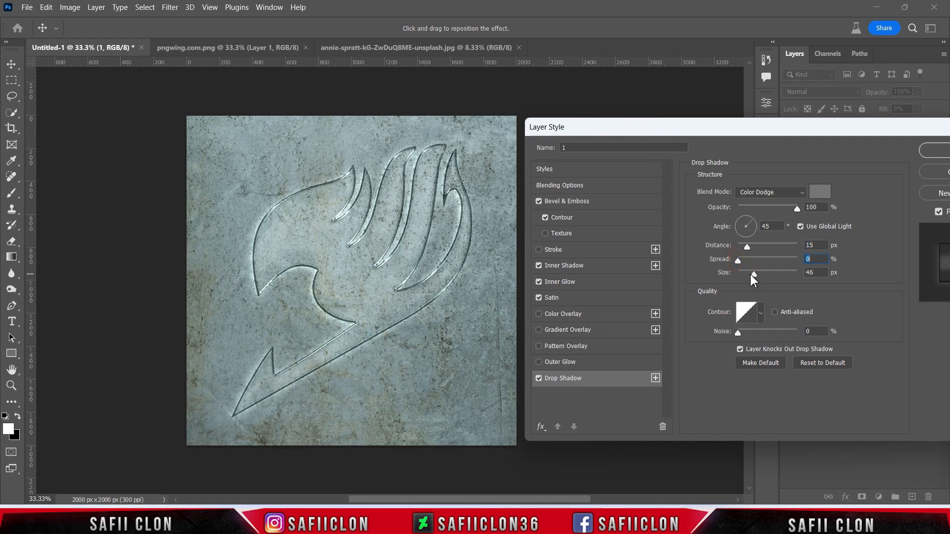
Set the drop shadow to 12 px distance and 27 px size, and add a second Drop Shadow effect.
drag(746, 246, 745, 246)
click(748, 274)
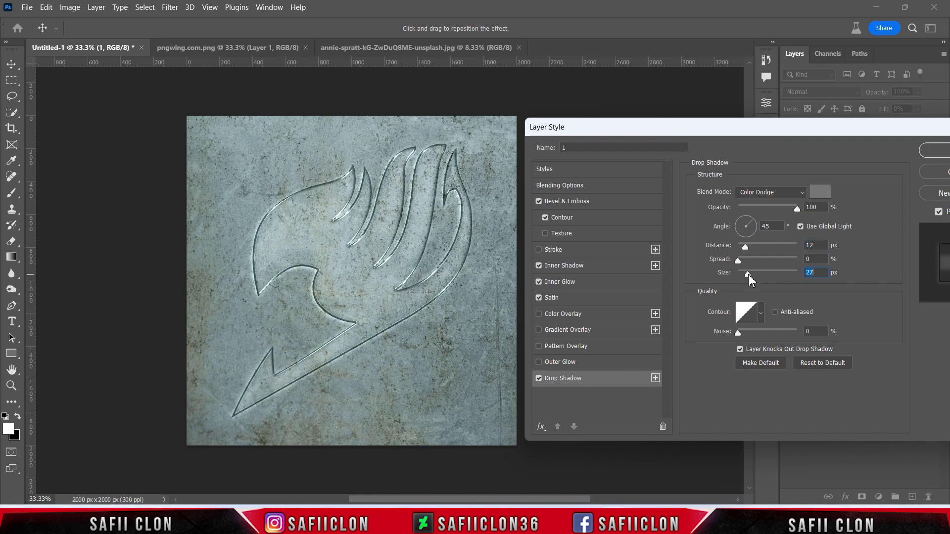
click(656, 380)
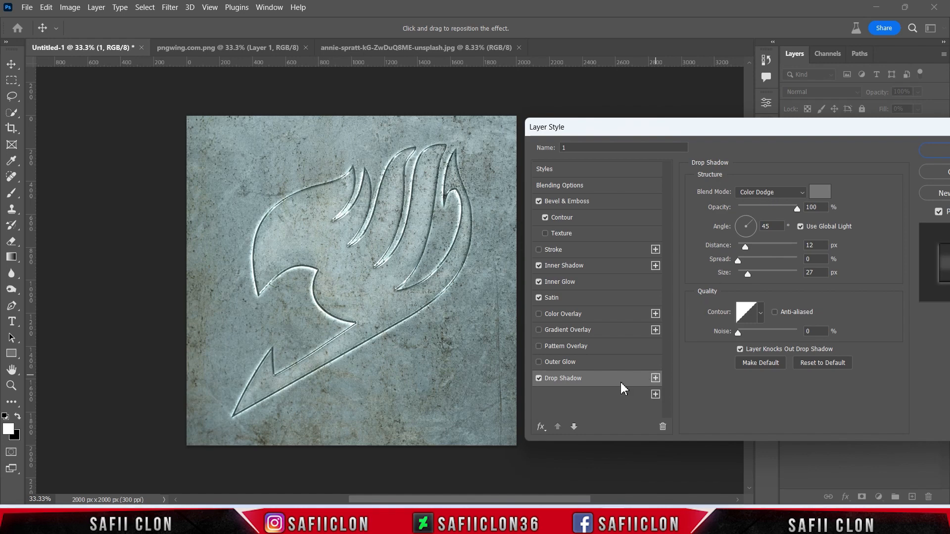
click(615, 395)
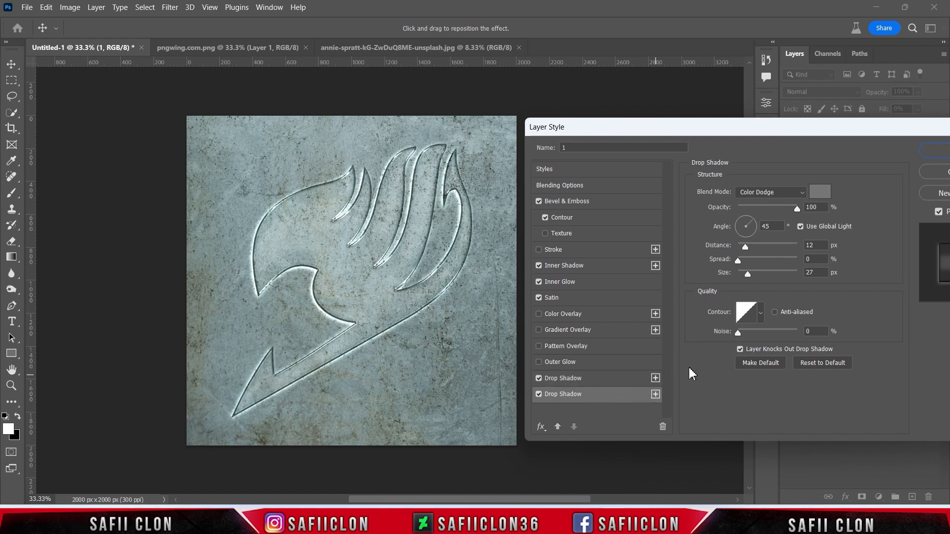
Give the second drop shadow the Multiply blend mode and gray #747474 as its color.
click(768, 197)
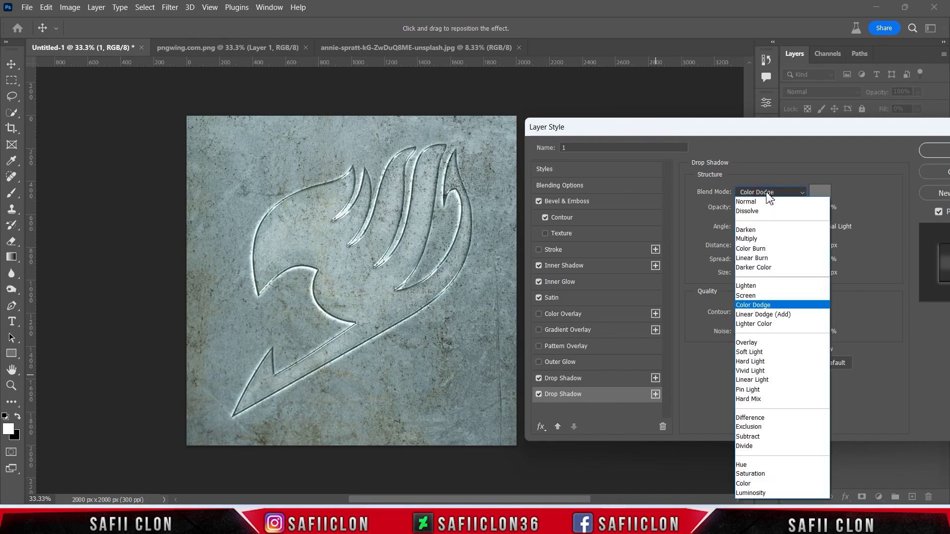
click(764, 240)
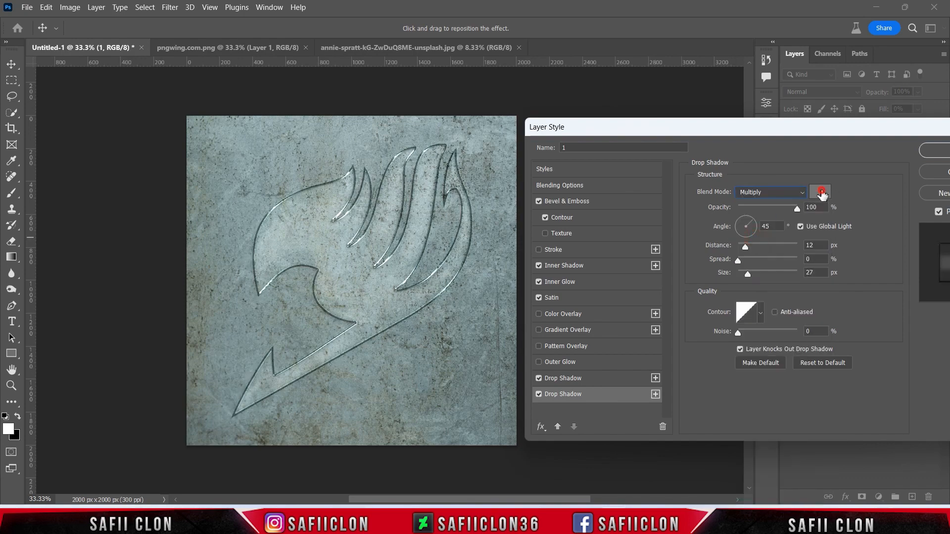
click(819, 192)
drag(622, 218, 620, 219)
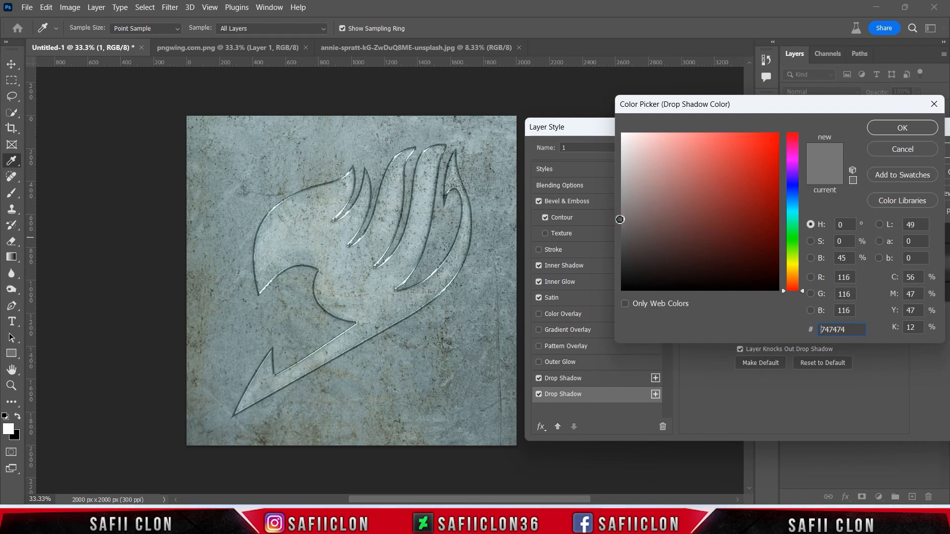
click(902, 128)
Set the second drop shadow to 64% opacity, 45° angle, 12 px distance, 0% spread and 7 px size.
drag(797, 209, 778, 211)
click(773, 227)
mouse_move(745, 245)
mouse_down()
mouse_move(756, 244)
mouse_move(746, 245)
mouse_up()
click(746, 245)
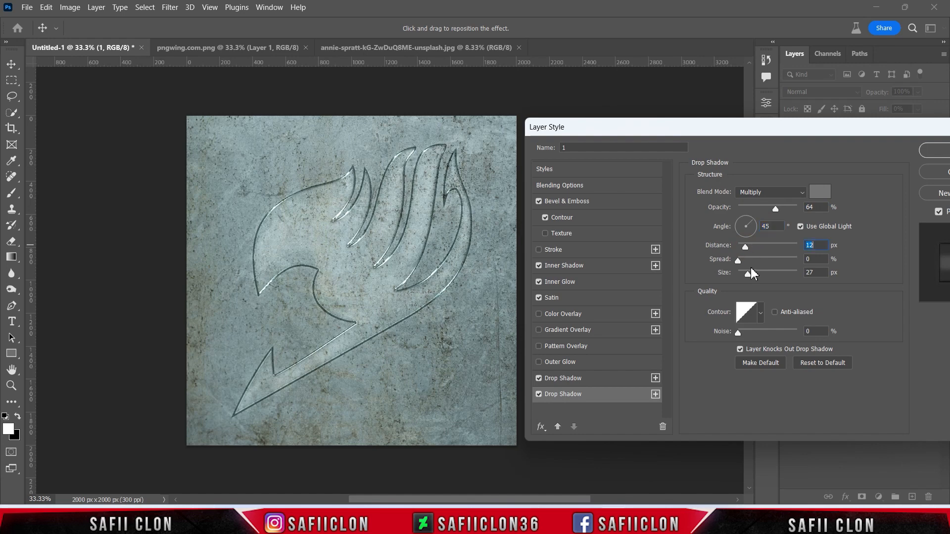
click(737, 261)
drag(748, 274, 742, 273)
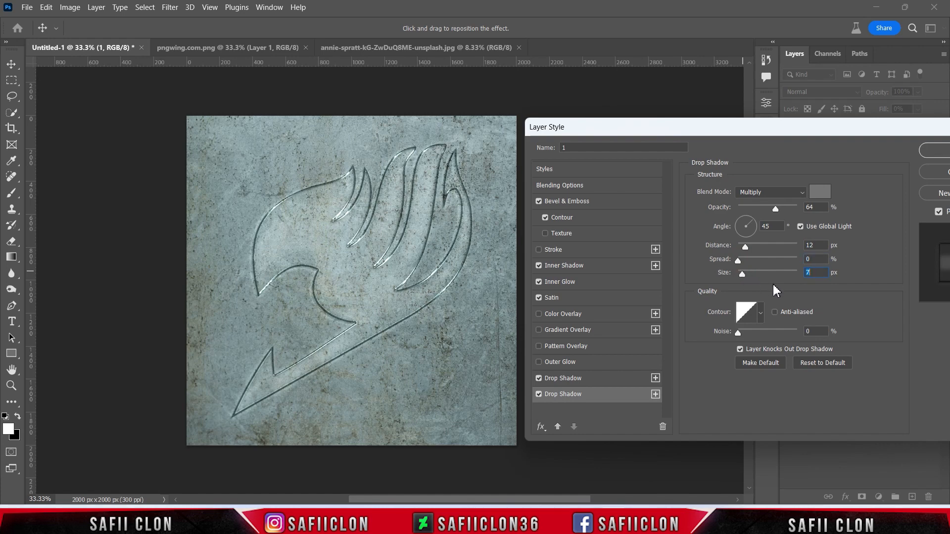
Add a third Drop Shadow in Multiply mode with 65% opacity and a 45° angle.
click(656, 394)
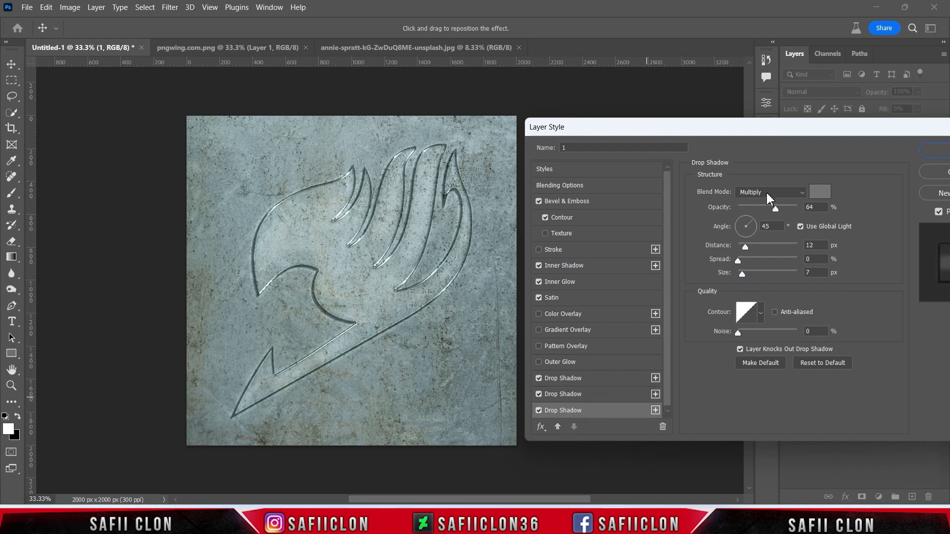
click(766, 192)
click(756, 241)
click(770, 226)
Set the third drop shadow to 20 px distance and 0% spread, increase its size, and apply the styles to layer 1.
drag(745, 246, 752, 246)
key(Tab)
key(Tab)
drag(741, 274, 750, 273)
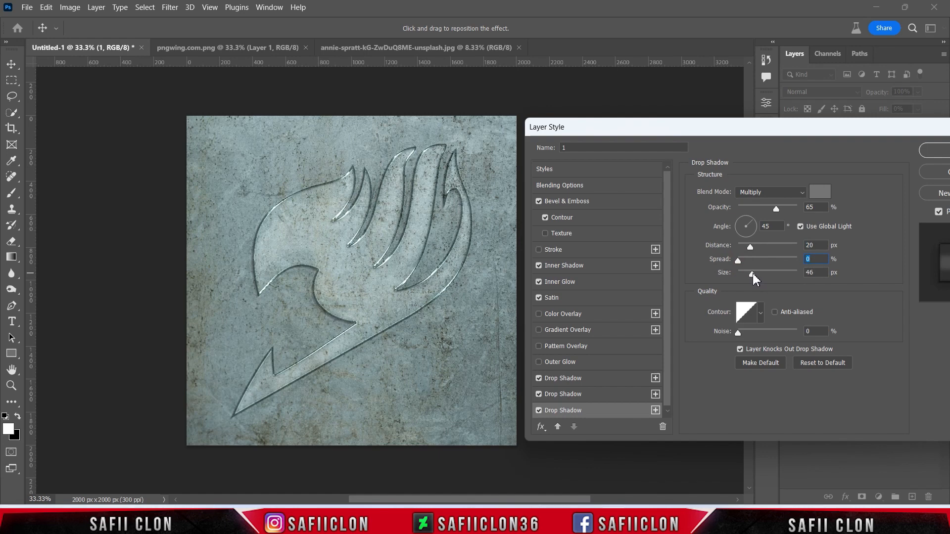
drag(751, 273, 756, 273)
drag(863, 127, 635, 133)
click(731, 157)
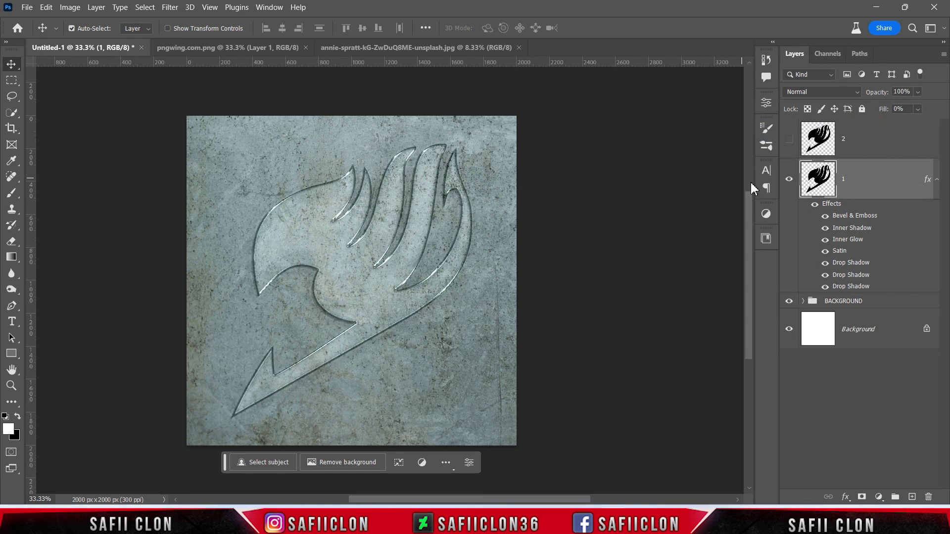
Make layer 2 visible and set its fill to 0%.
click(865, 149)
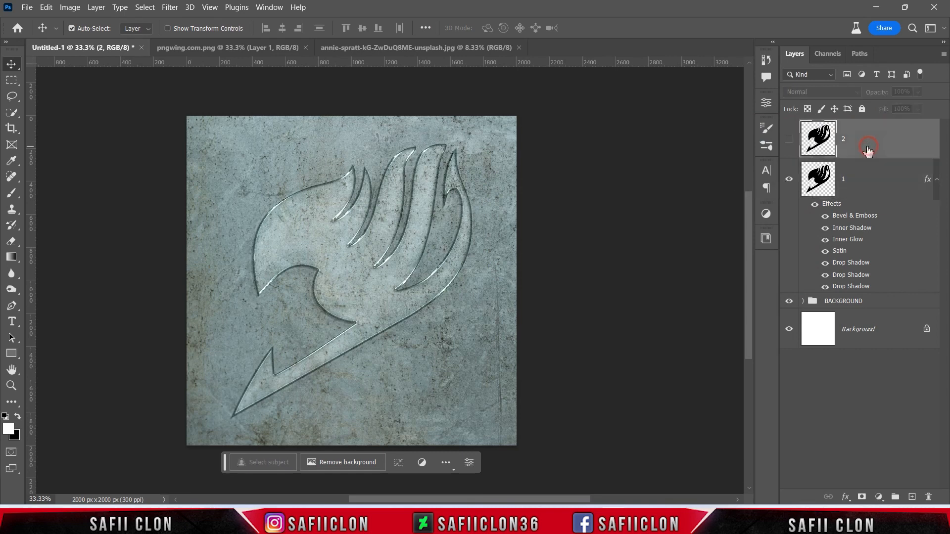
click(789, 139)
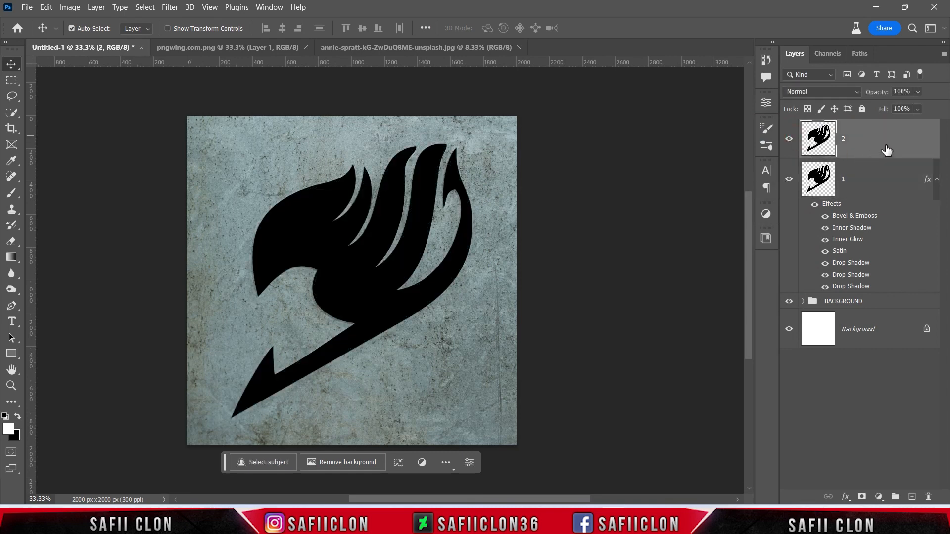
click(917, 109)
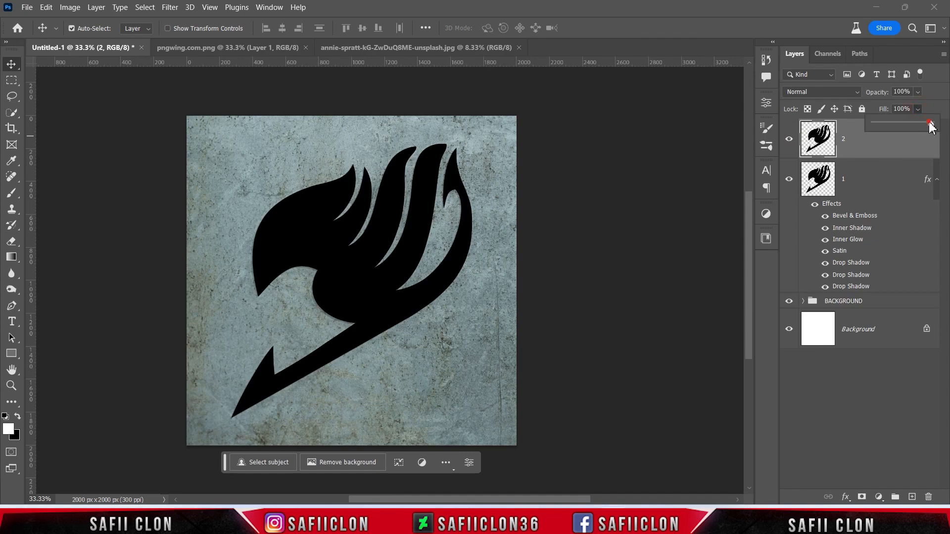
click(919, 111)
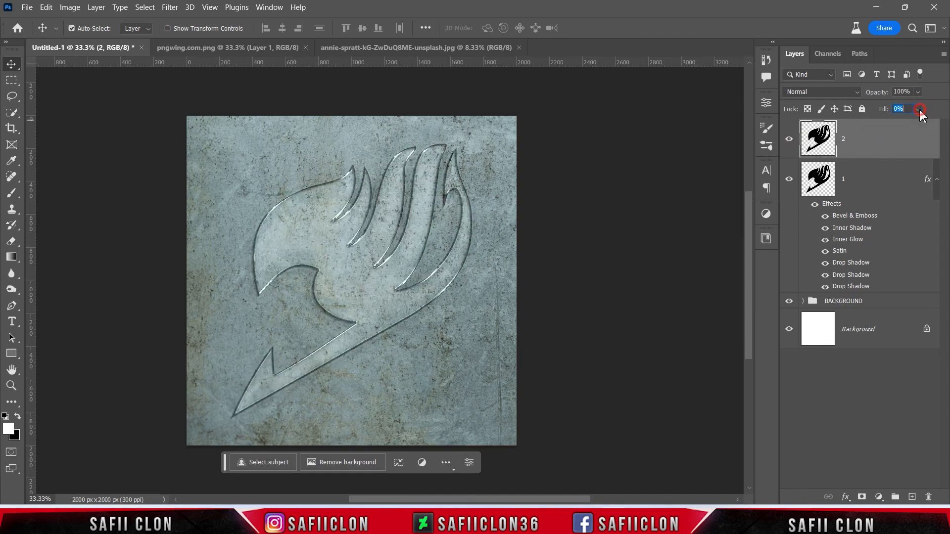
Add Bevel & Emboss to layer 2 using the Inner Bevel style and the Smooth technique.
right_click(895, 143)
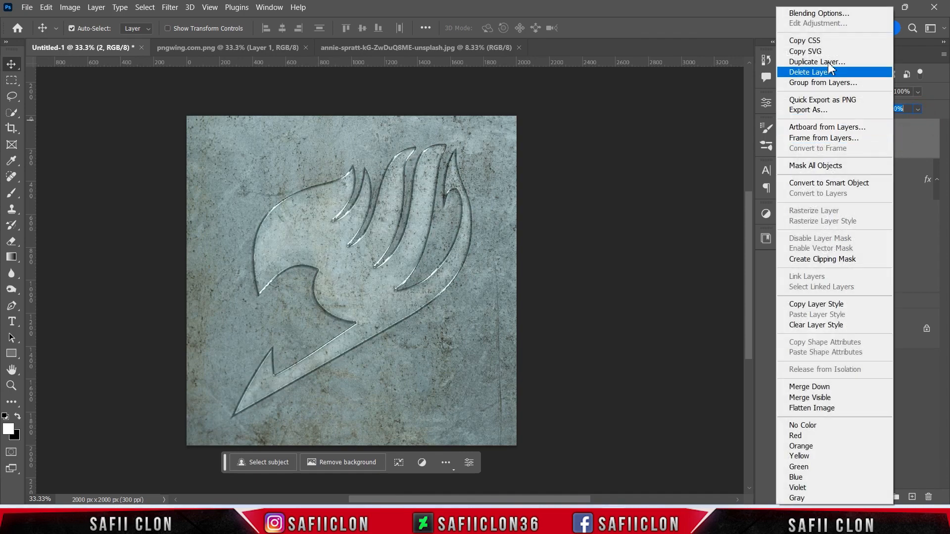
click(825, 15)
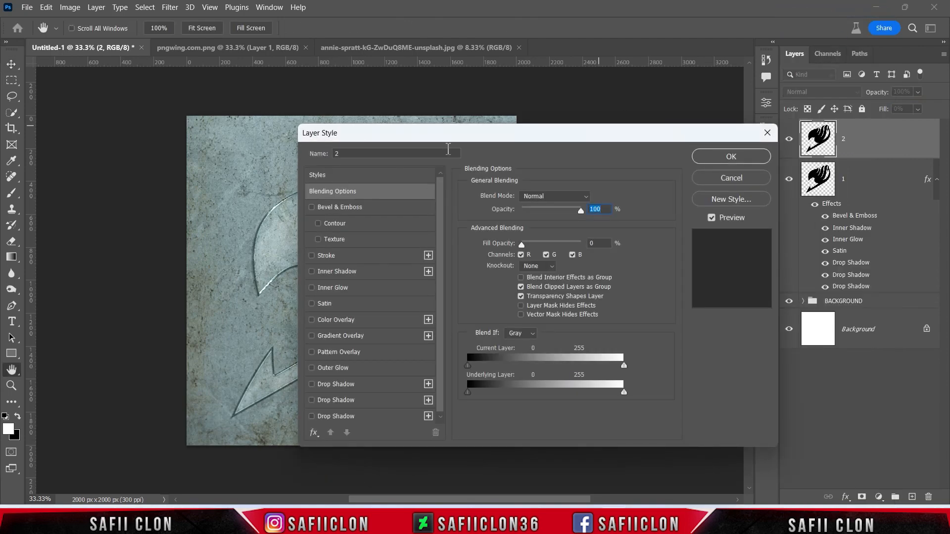
drag(449, 133, 682, 134)
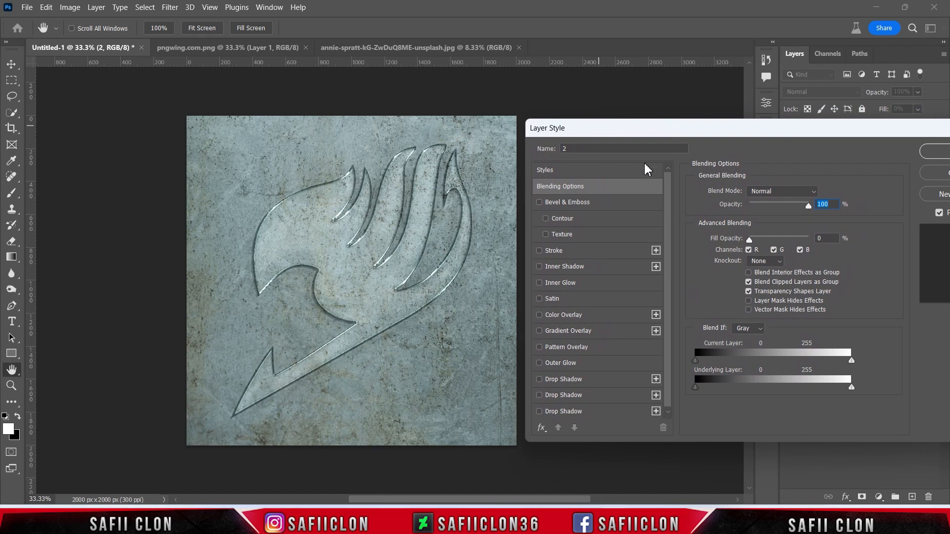
click(586, 203)
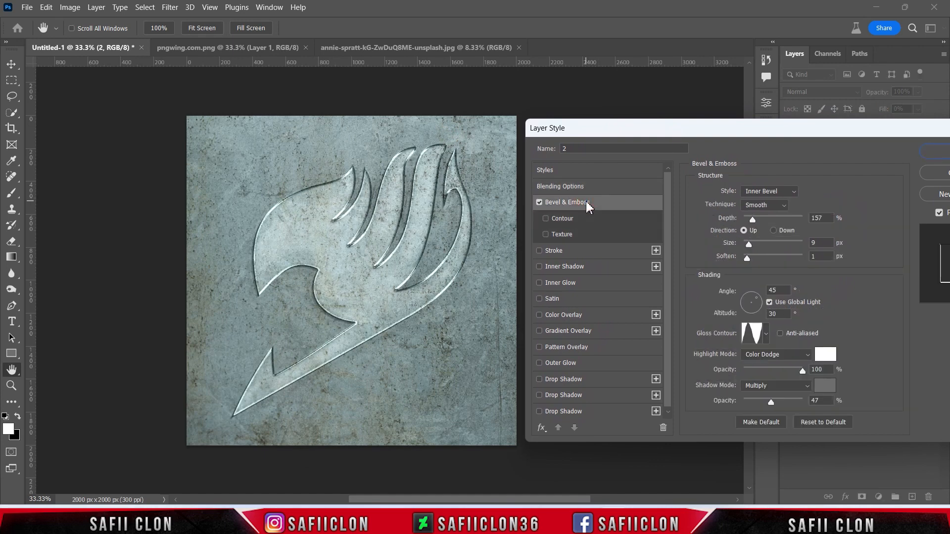
click(768, 192)
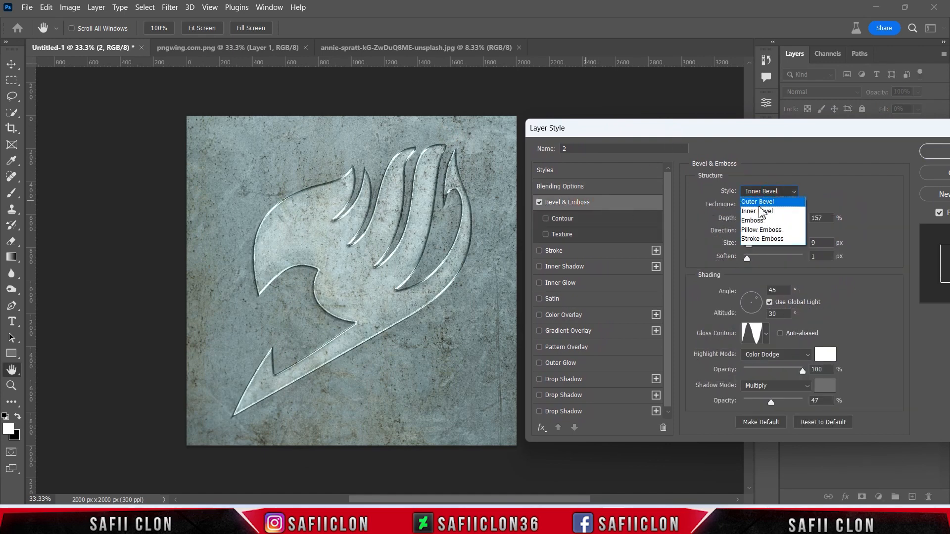
click(761, 197)
click(780, 207)
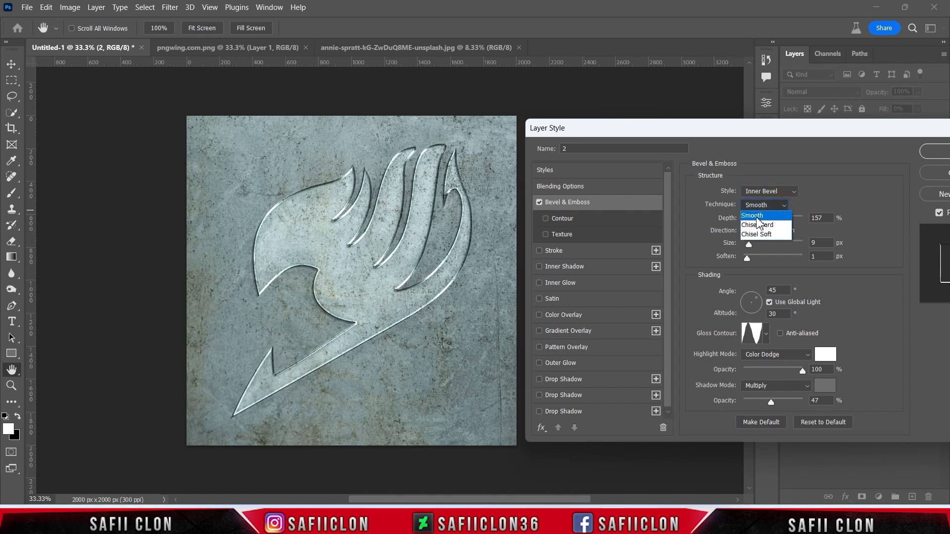
click(753, 216)
Set layer 2's bevel to 74% depth, 13 px size and 1 px soften, with a 58° angle and 30° altitude.
drag(752, 218, 752, 248)
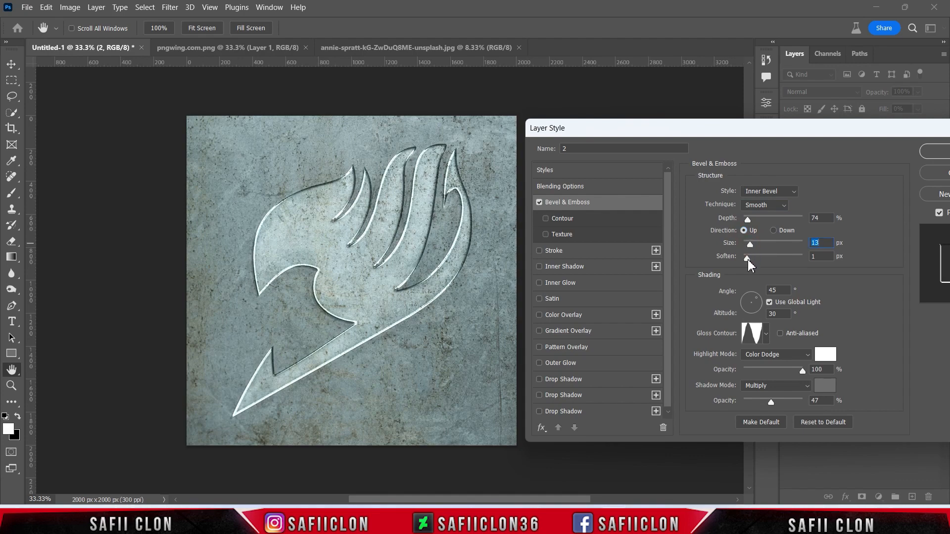
click(748, 260)
double_click(780, 291)
text(58)
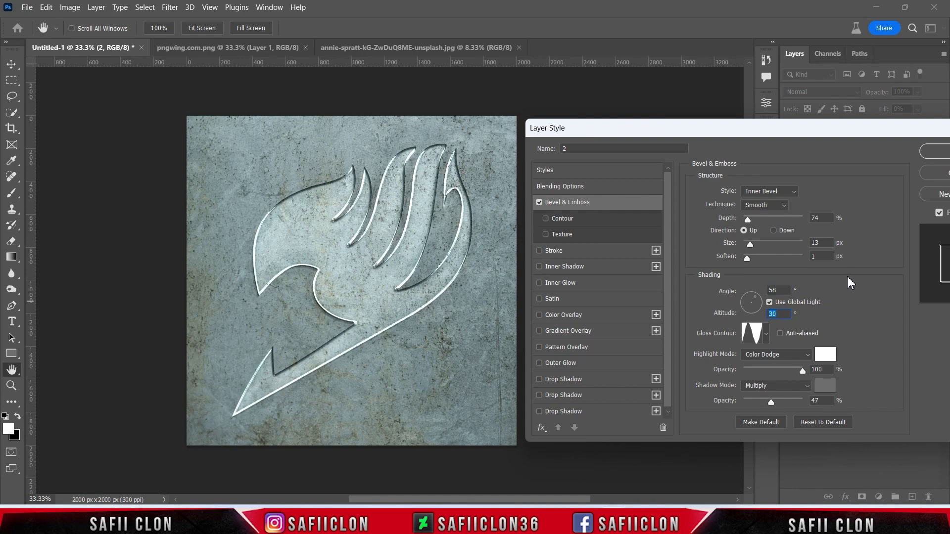
text(30)
click(766, 335)
click(768, 336)
Set the bevel highlight to Color Dodge mode with white as its color and 65% opacity.
click(774, 354)
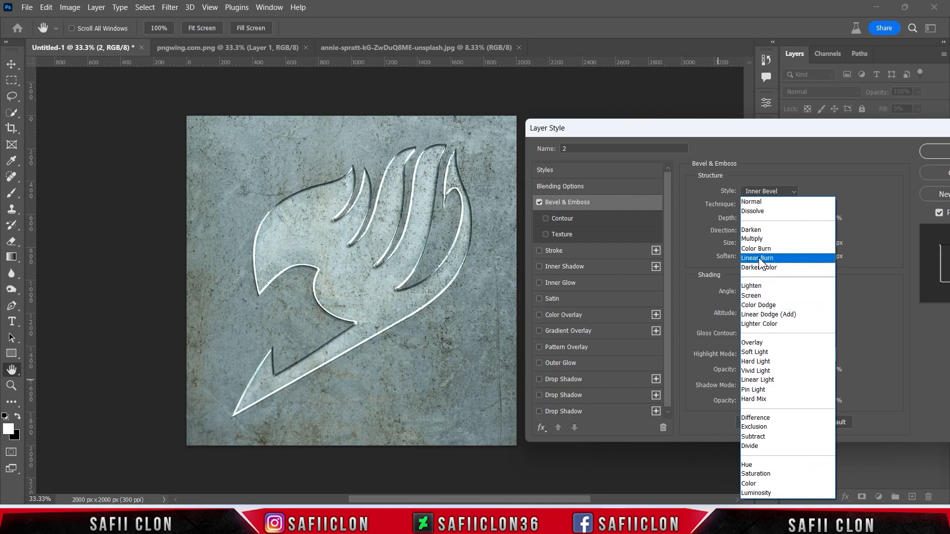
click(759, 304)
click(825, 354)
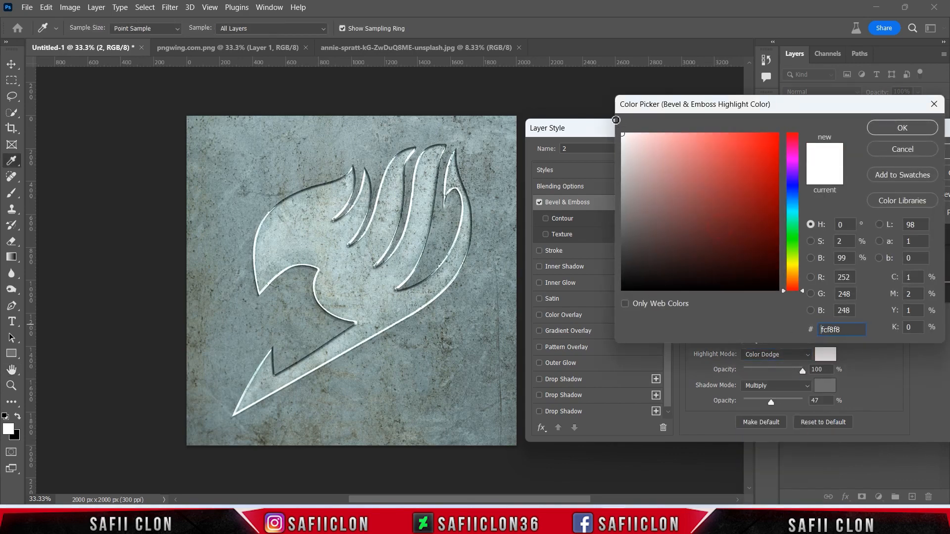
click(902, 129)
drag(802, 370, 780, 371)
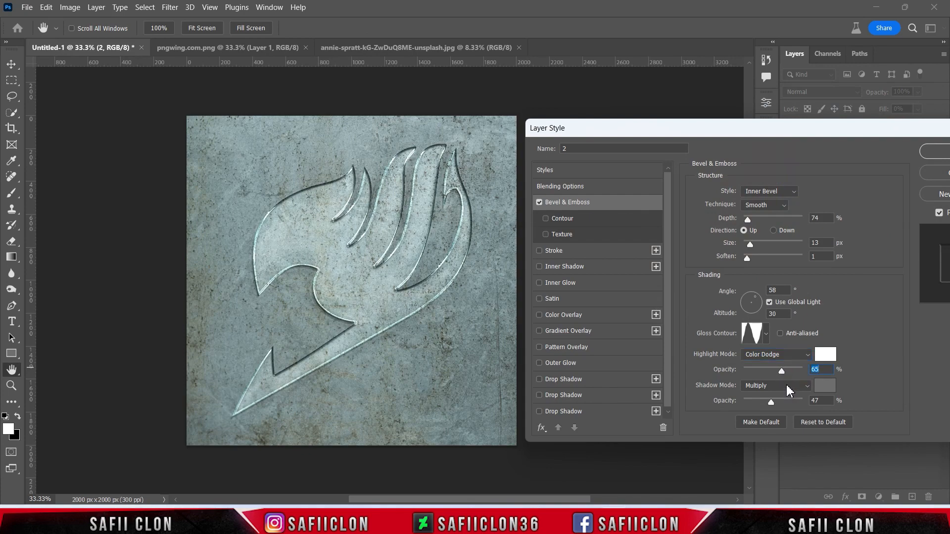
Set the bevel shadow to Multiply mode with gray #6f6f6f as its color and lower its opacity.
click(787, 385)
click(764, 239)
click(824, 386)
click(622, 223)
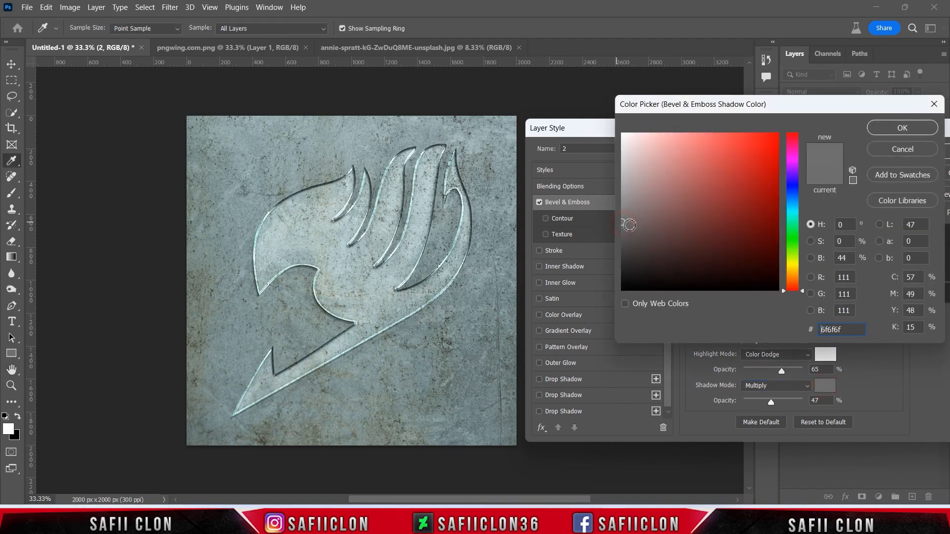
click(902, 128)
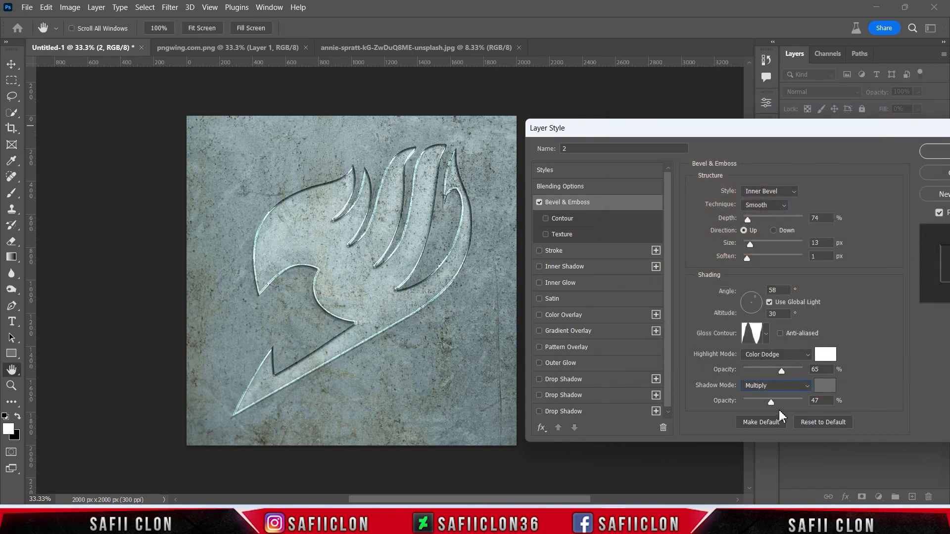
drag(771, 402, 759, 403)
Enable the bevel's Contour with a range of 51% and apply the styles to layer 2.
click(564, 219)
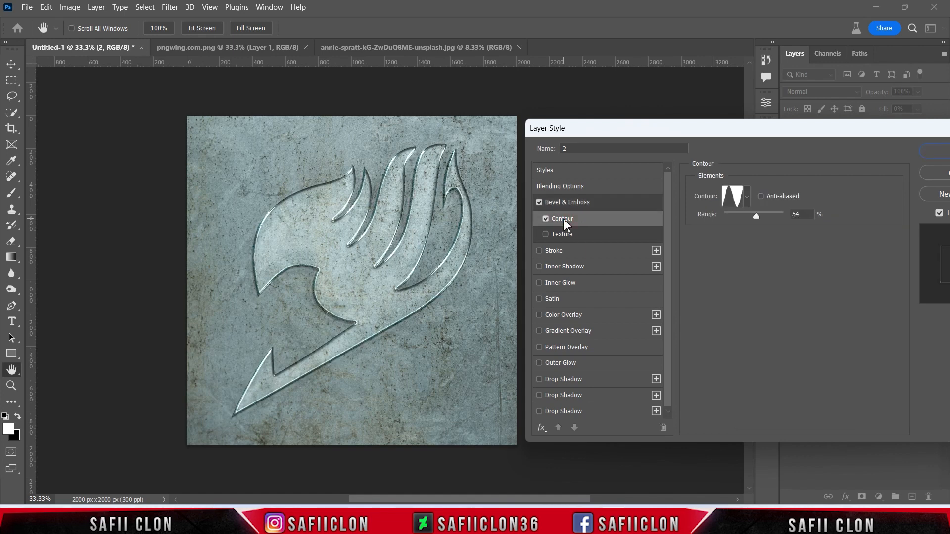
click(746, 197)
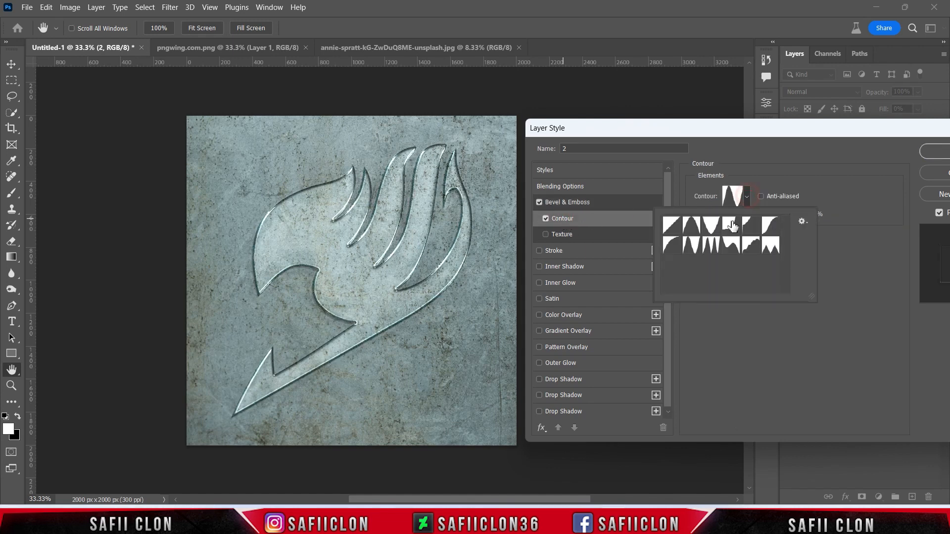
click(746, 198)
mouse_move(764, 216)
mouse_down()
mouse_move(737, 215)
mouse_move(791, 217)
mouse_move(740, 214)
mouse_move(754, 215)
mouse_up()
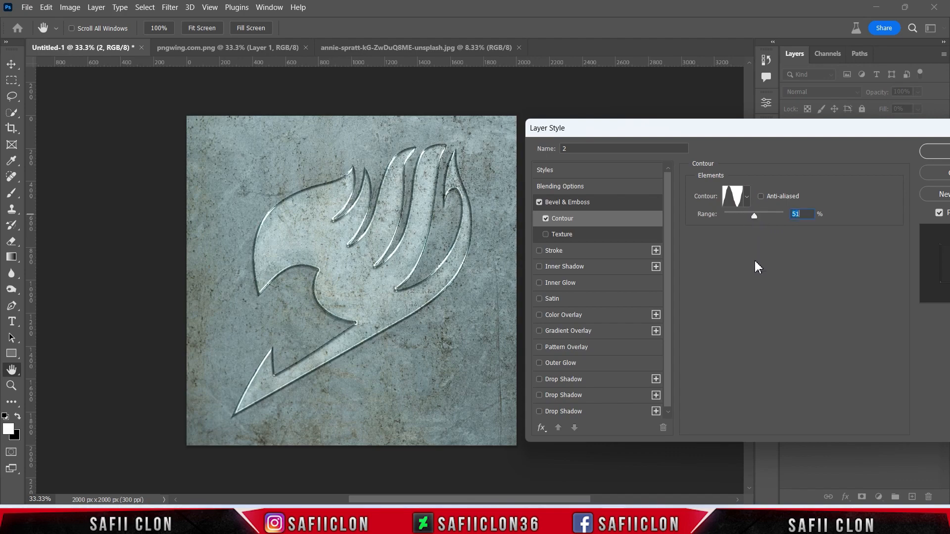
drag(836, 137, 592, 137)
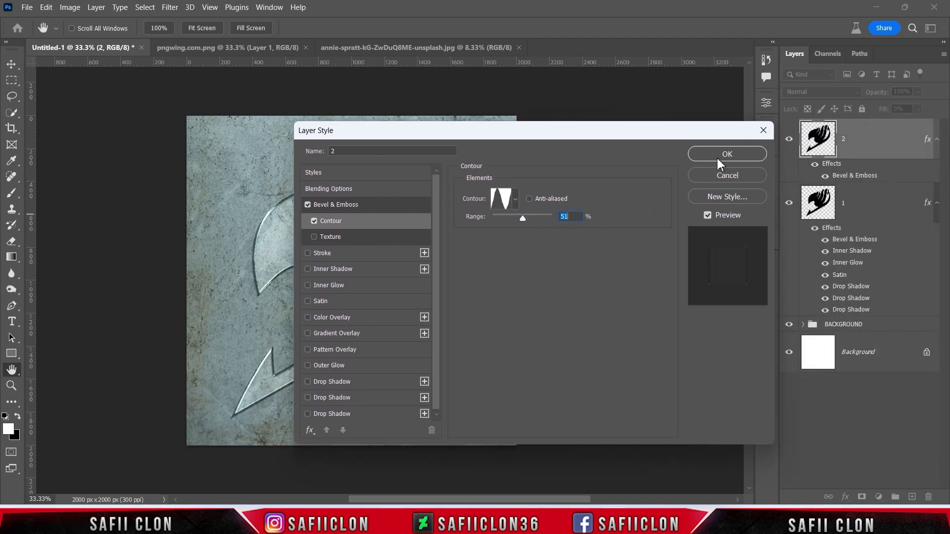
click(720, 153)
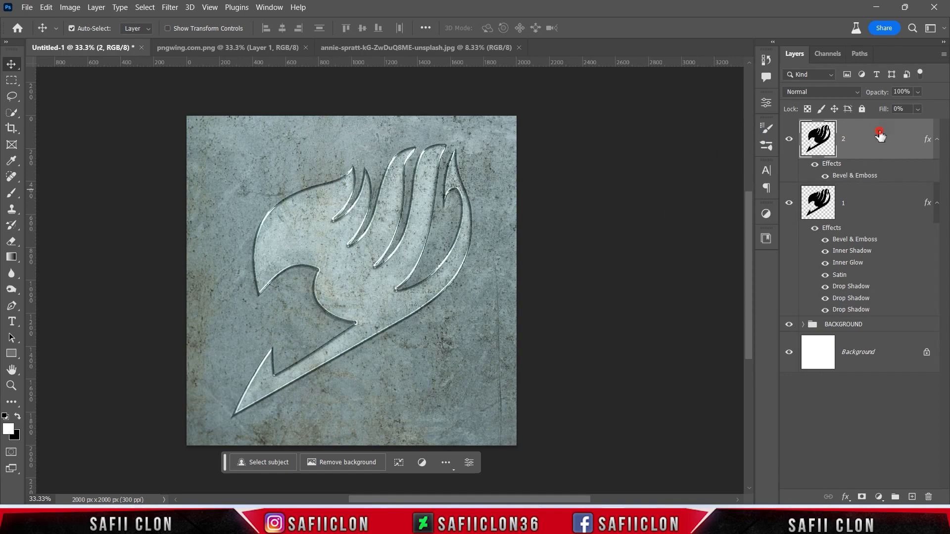
Group layers 1 and 2 into a group named LOGO and compare the image with that group hidden and shown.
shift+click(869, 203)
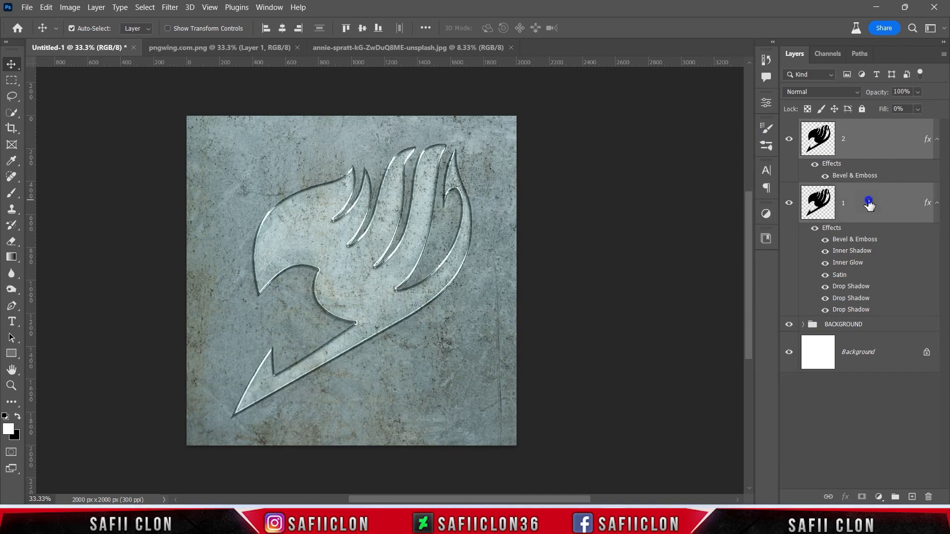
right_click(869, 203)
click(811, 87)
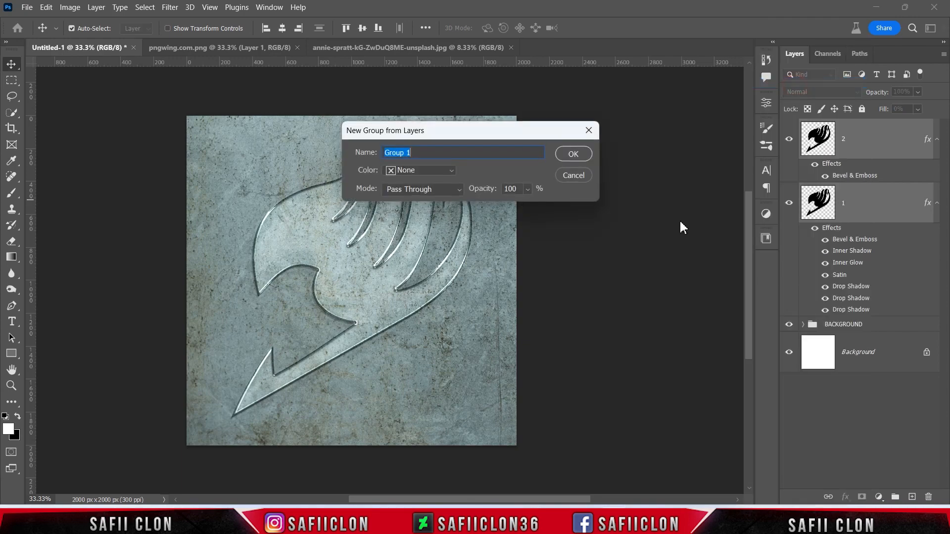
text(LO)
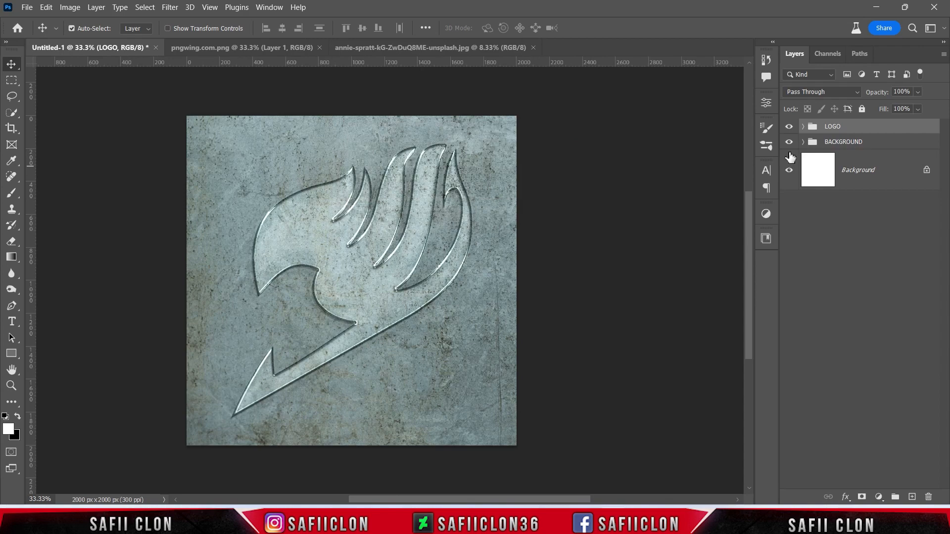
click(790, 128)
click(790, 128)
click(790, 127)
click(790, 128)
Add a Brightness/Contrast adjustment above the wall texture in the BACKGROUND group and clip it to Layer 1.
click(881, 143)
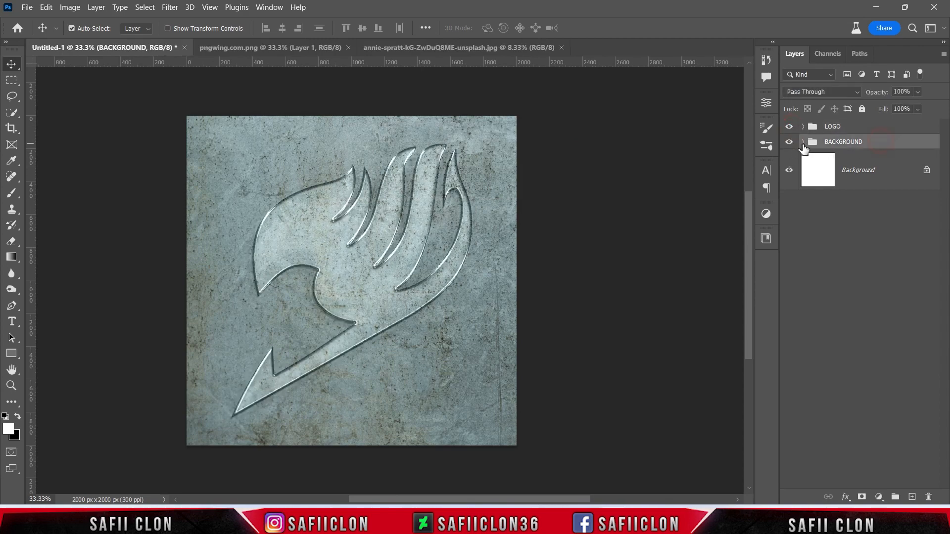
click(802, 142)
click(908, 172)
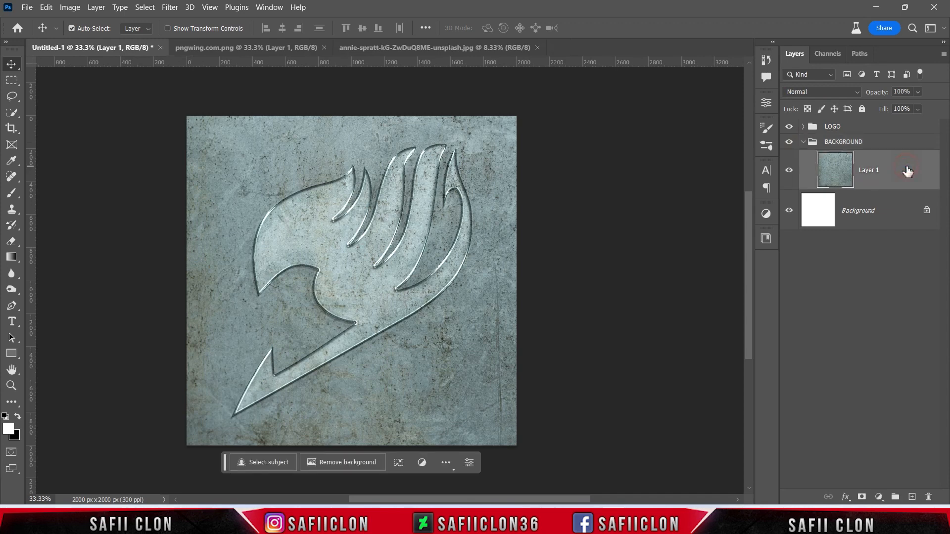
click(878, 497)
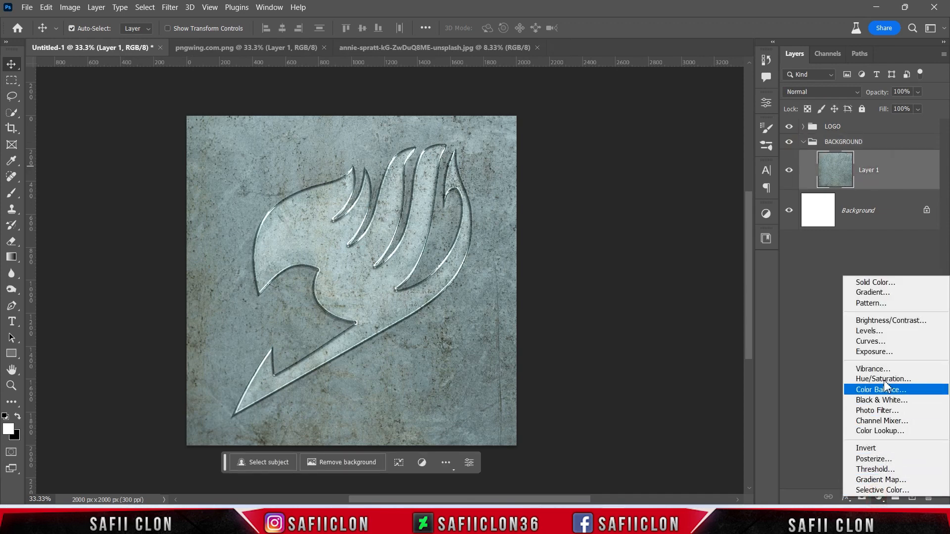
click(889, 321)
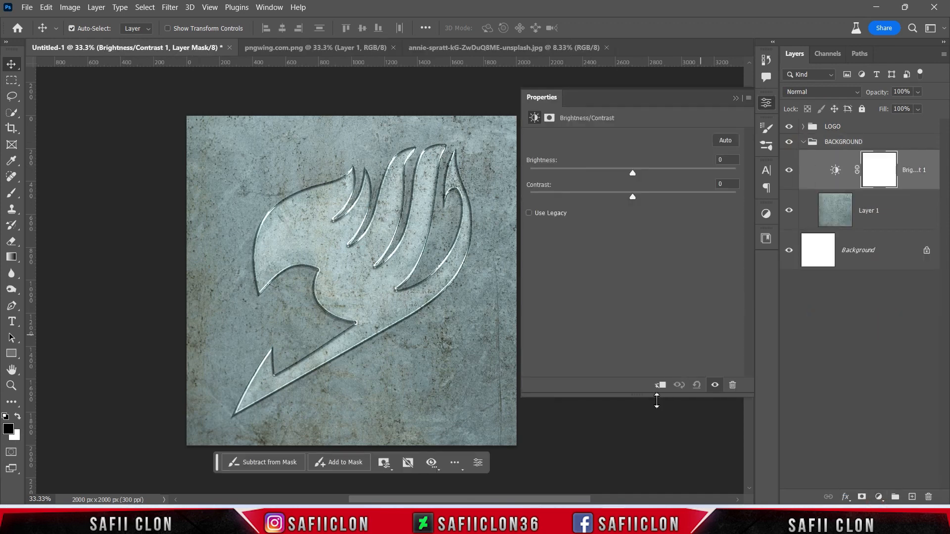
click(660, 387)
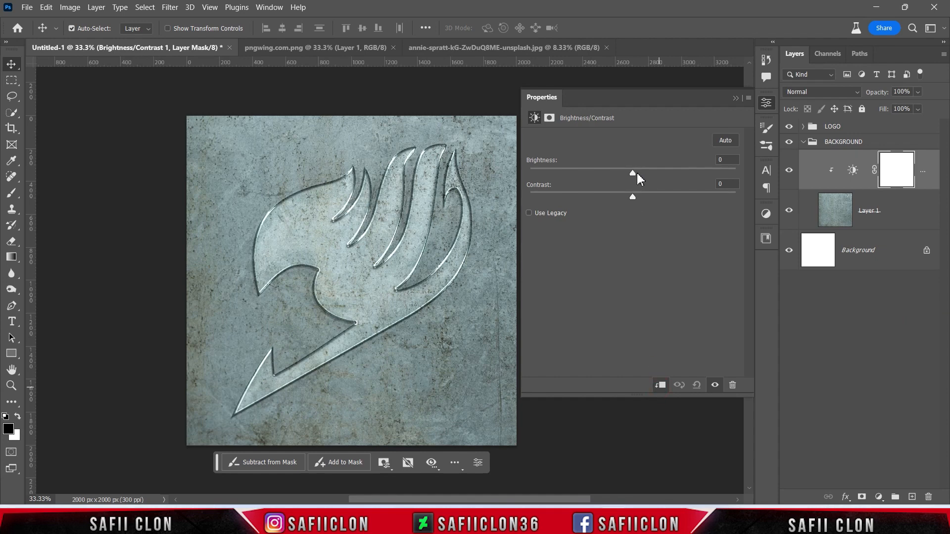
Set the adjustment's brightness to -25 and contrast to 14, then compare the wall with the adjustment off and on.
drag(632, 175, 650, 205)
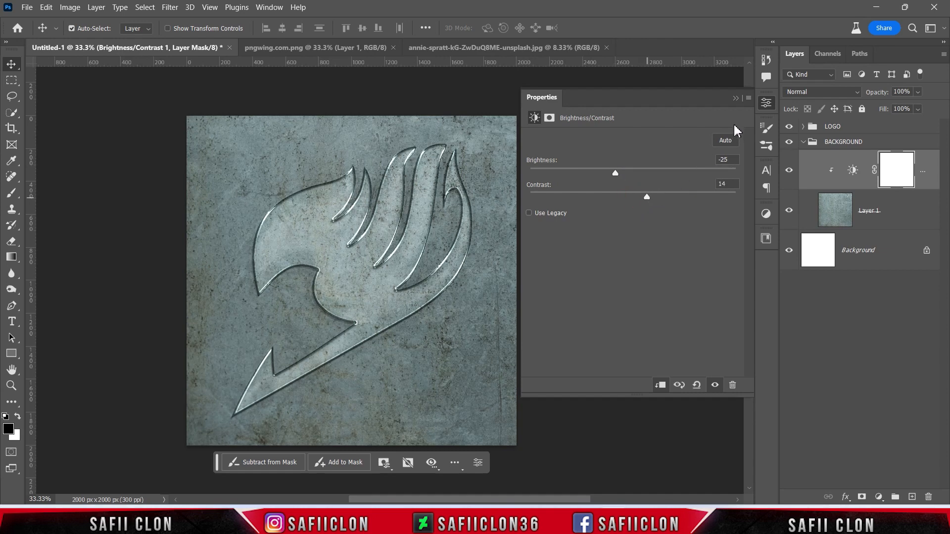
click(737, 98)
click(788, 171)
click(788, 171)
click(788, 172)
click(788, 171)
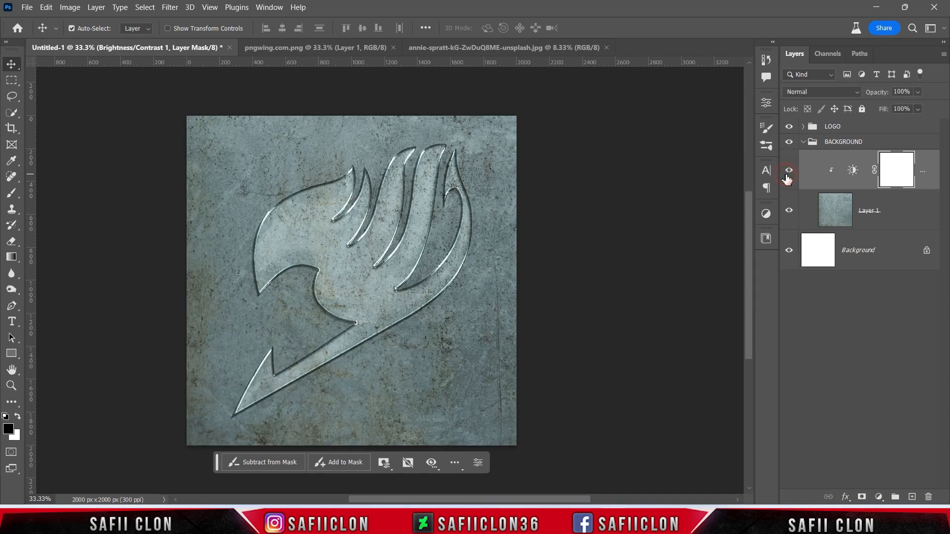
Apply a Gaussian Blur with a 4.5 pixel radius to the wall texture on Layer 1.
click(886, 216)
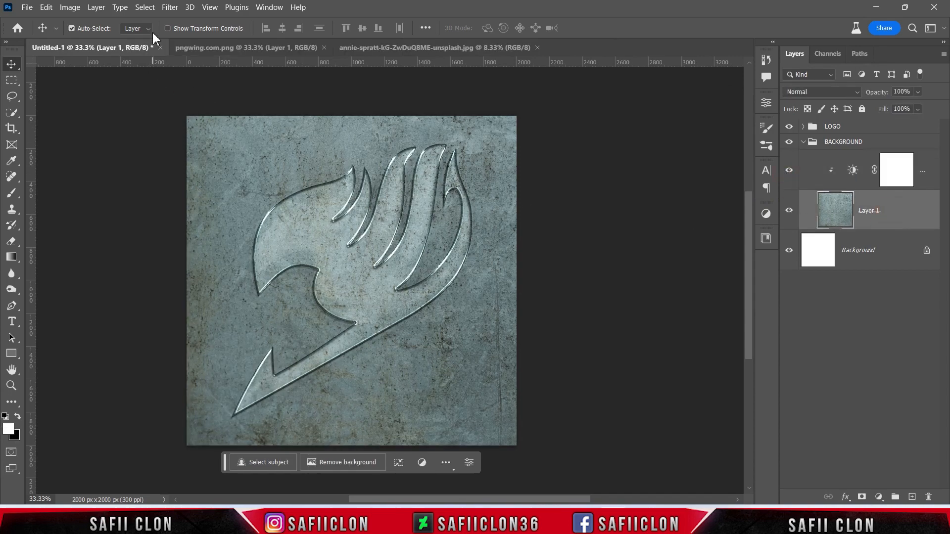
click(169, 7)
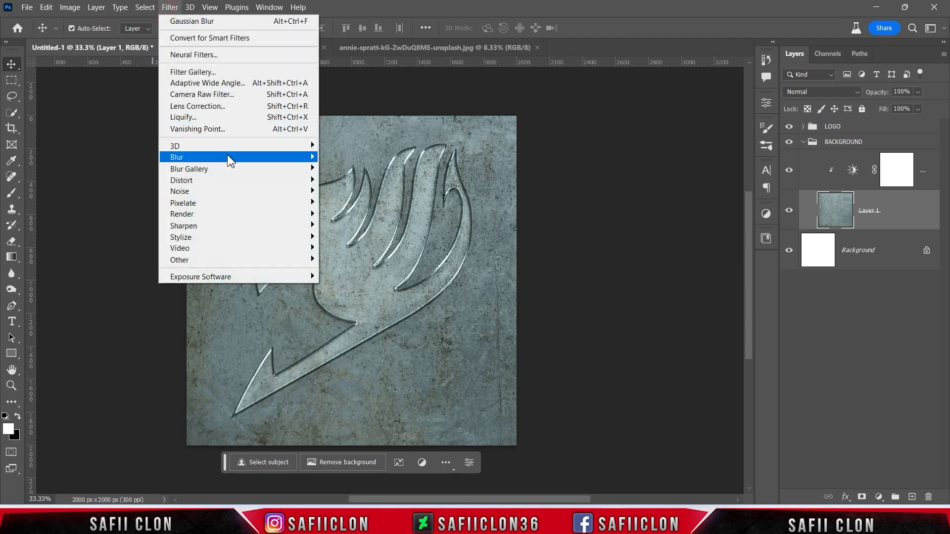
mouse_move(230, 160)
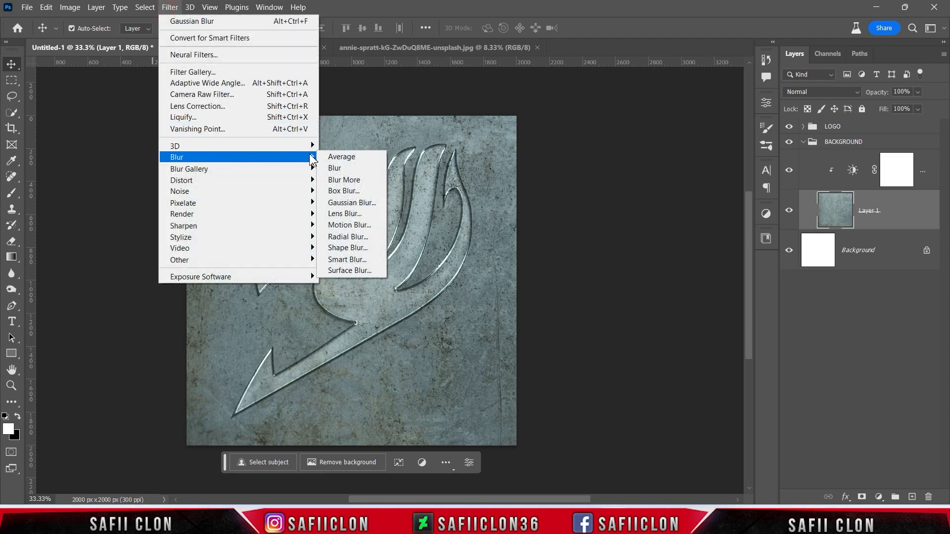
click(368, 203)
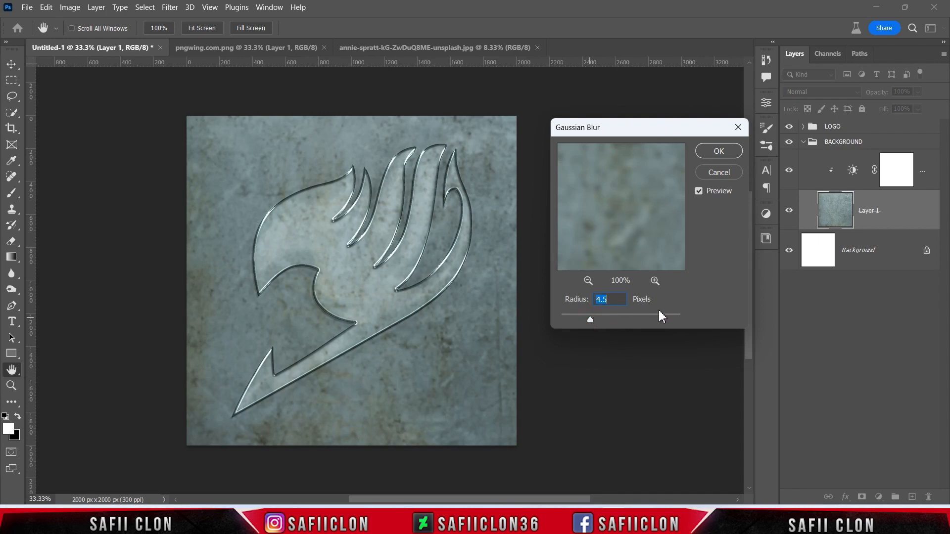
click(718, 151)
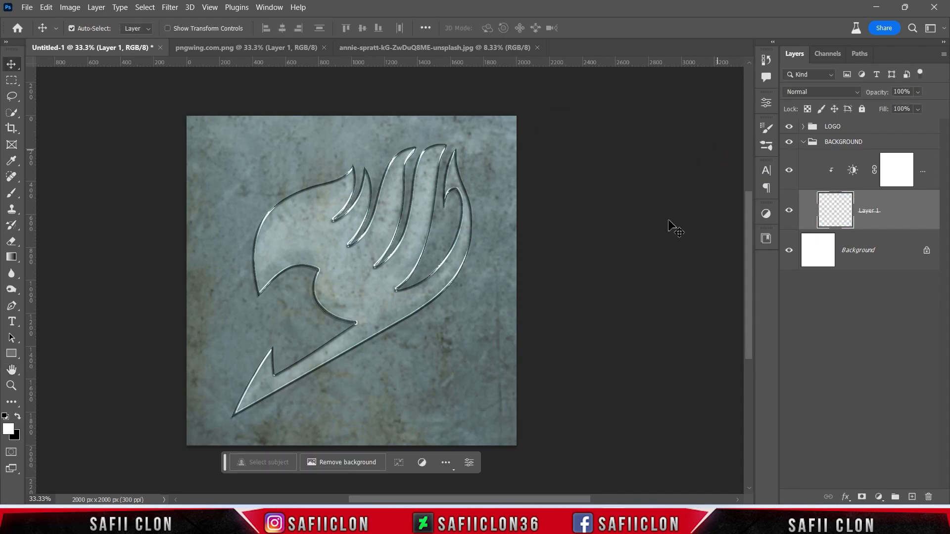
Compare the image with the wall texture, the LOGO group and each of its logo layers hidden and shown.
click(789, 211)
click(789, 212)
click(804, 142)
click(788, 126)
click(788, 127)
click(803, 127)
click(789, 154)
click(789, 155)
click(789, 218)
click(789, 219)
click(790, 154)
click(804, 126)
Examine the finished glass logo against the blurred wall, both close up and as a whole.
key(ctrl+plus)
key(ctrl+plus)
key(ctrl+plus)
key(ctrl+plus)
key(ctrl+minus)
key(ctrl+minus)
key(ctrl+minus)
key(ctrl+minus)
key(ctrl+minus)
key(ctrl+plus)
key(ctrl+plus)
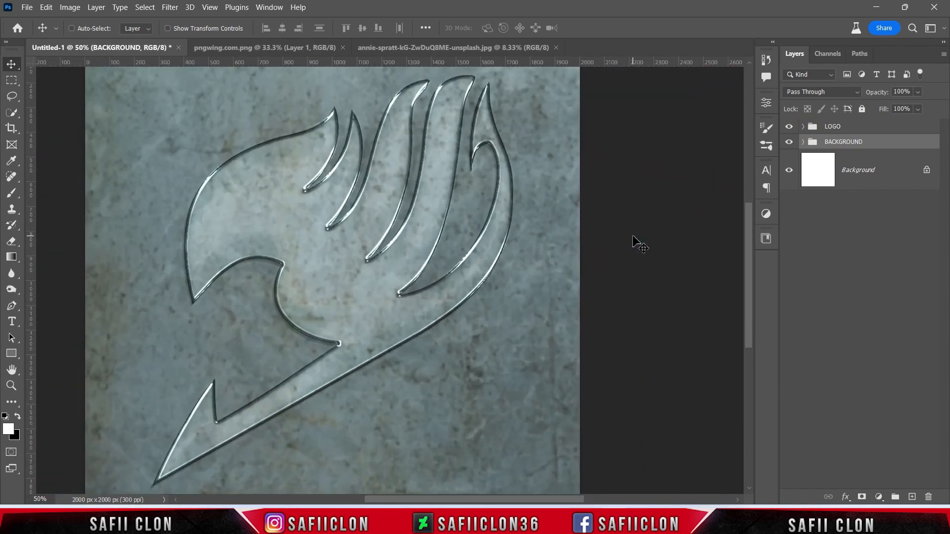
key(ctrl+minus)
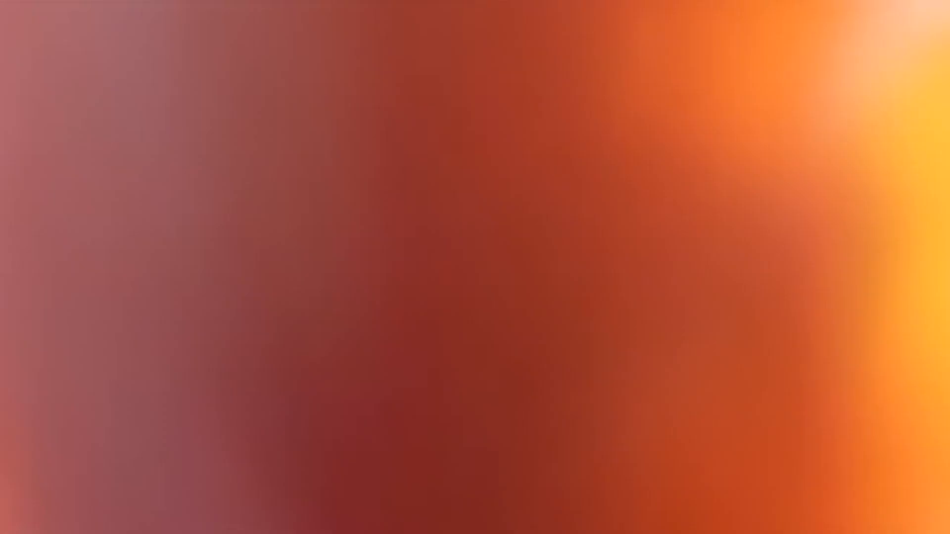